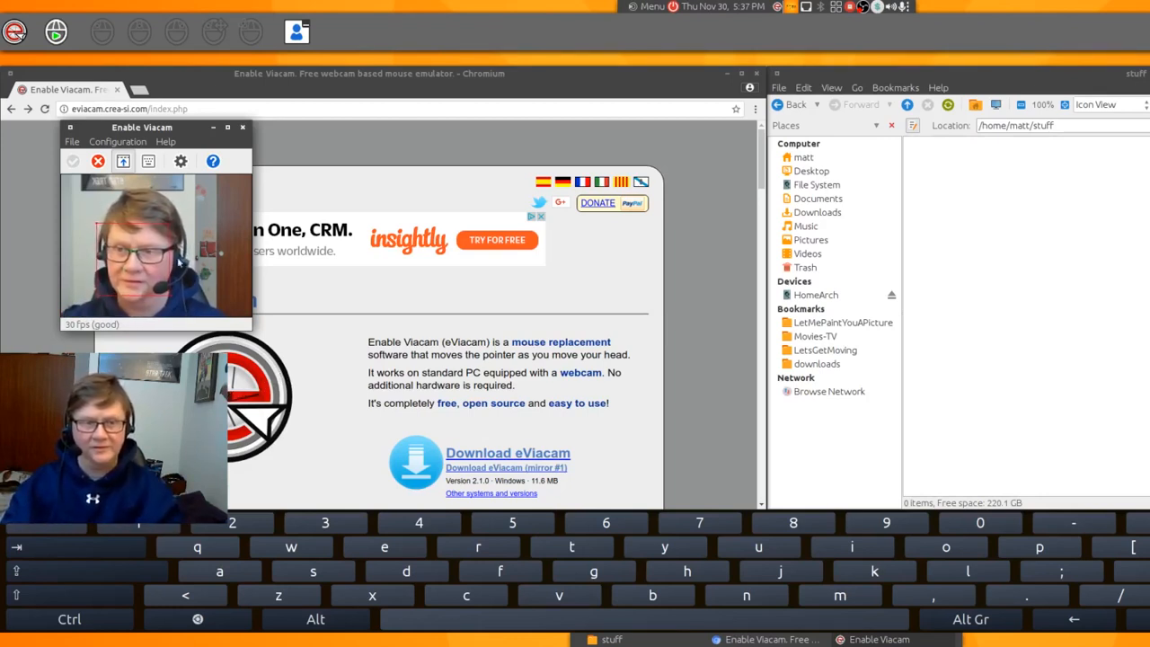
- Try to open the on-screen keyboard from the Enable Viacam window
left_click(151, 167)
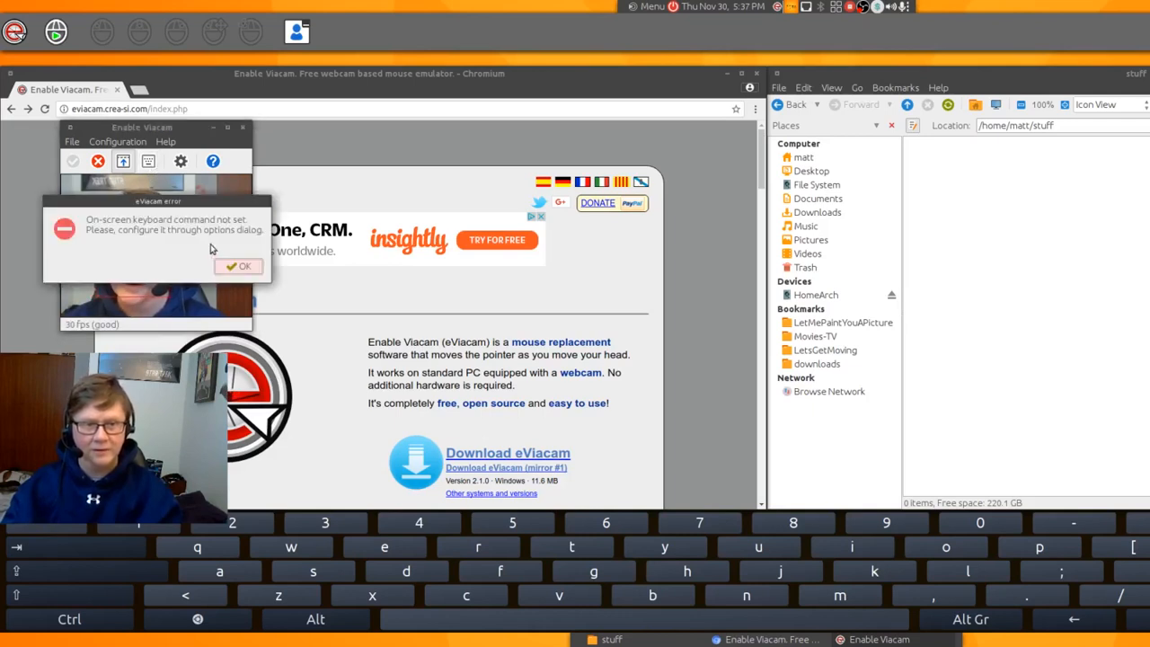
left_click(236, 266)
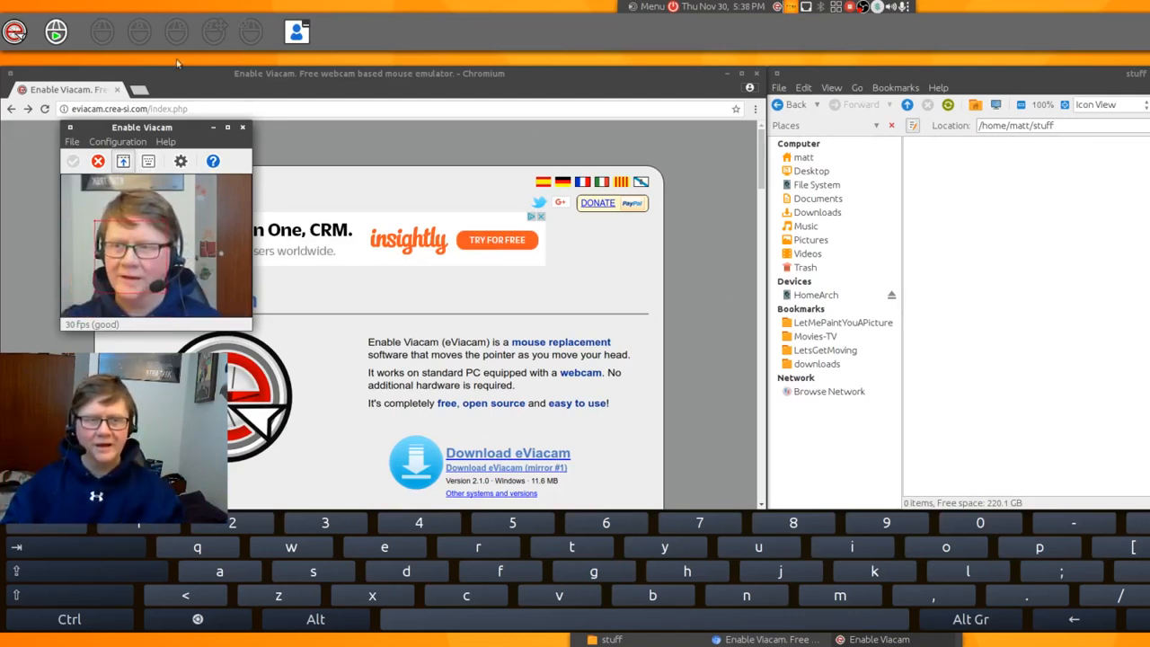
- Enable dwell clicking, try it on the Enable Viacam web page, and disable it again
left_click(57, 40)
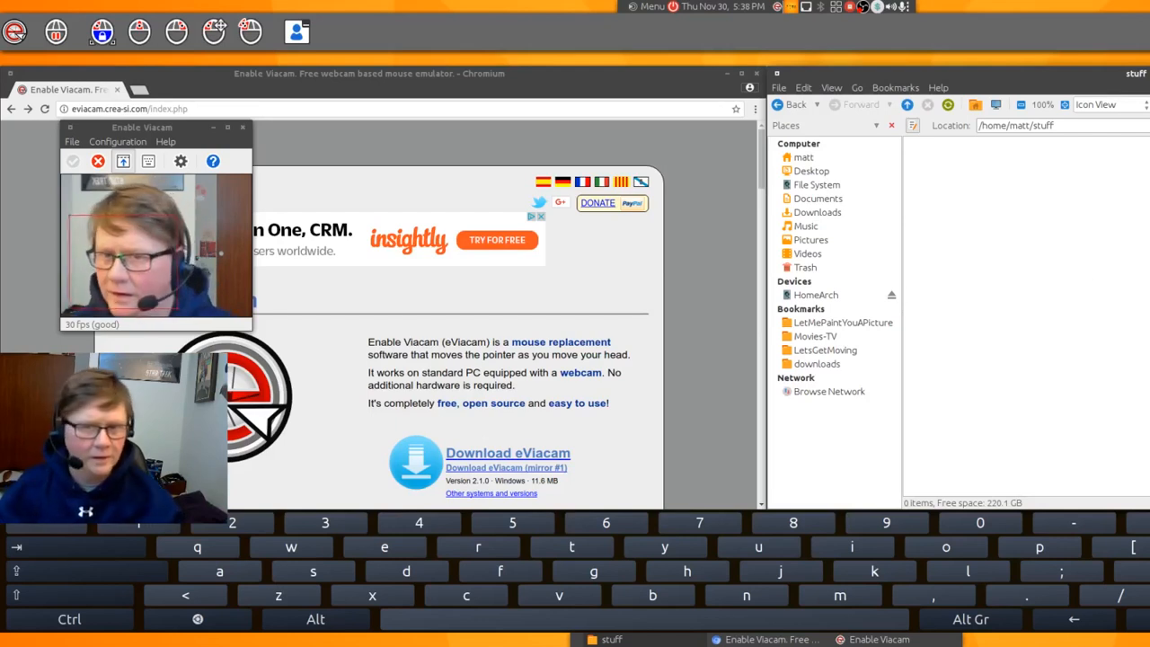
left_click(651, 361)
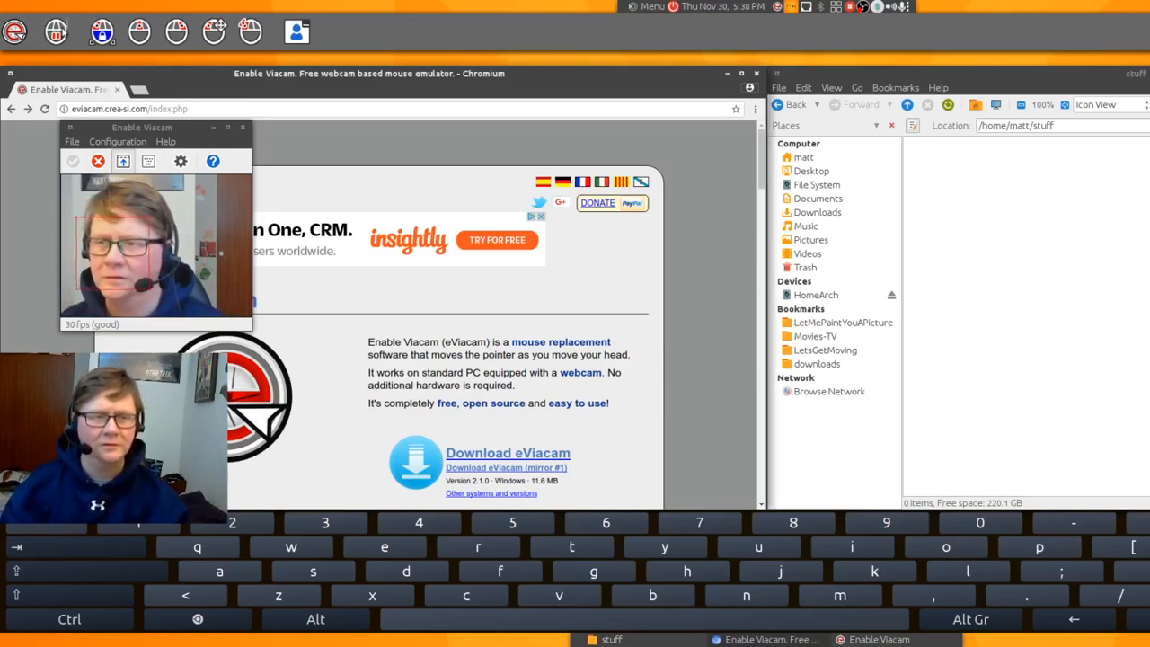
left_click(64, 34)
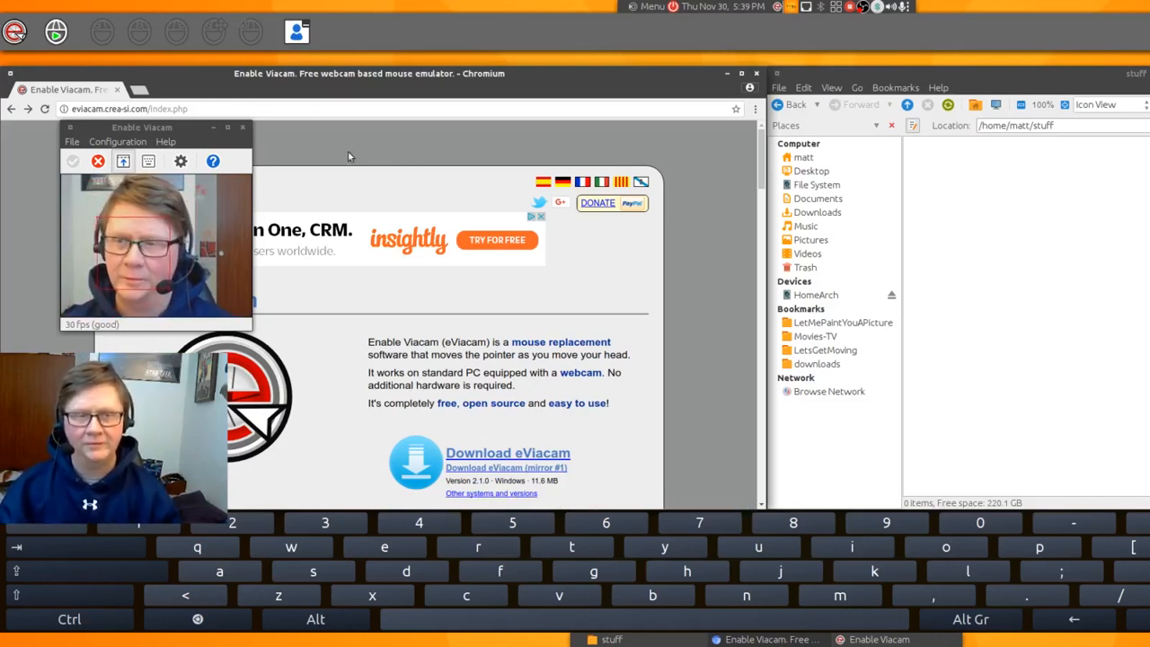
- View the window options of the Enable Viacam window and dismiss them without choosing anything
right_click(196, 131)
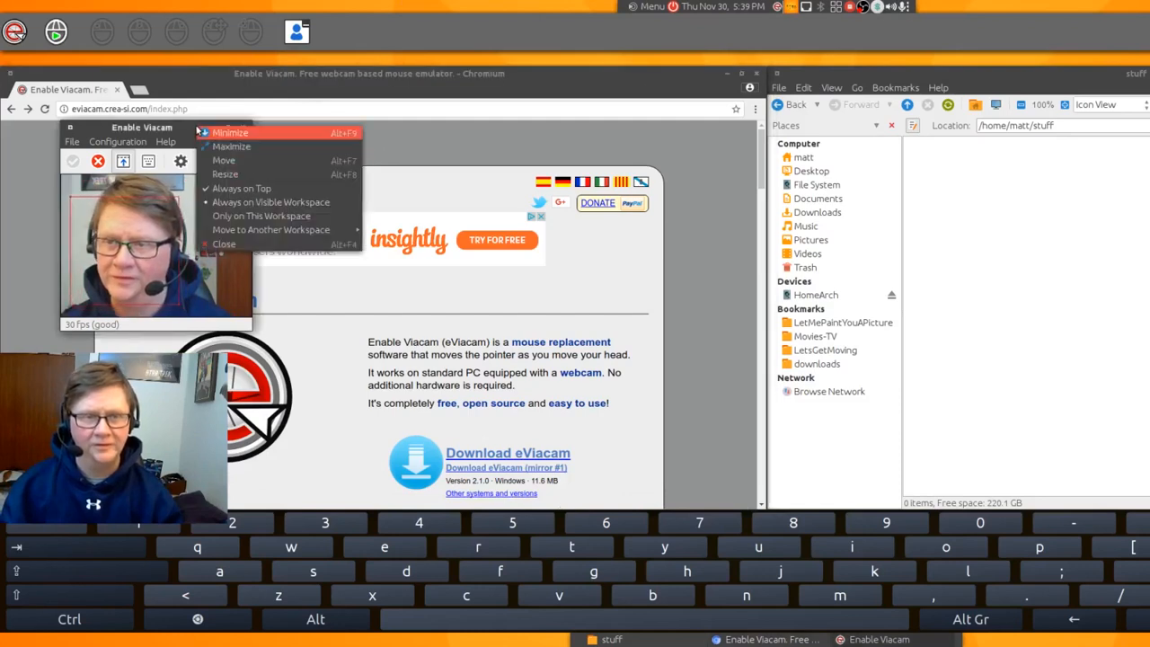
left_click(379, 118)
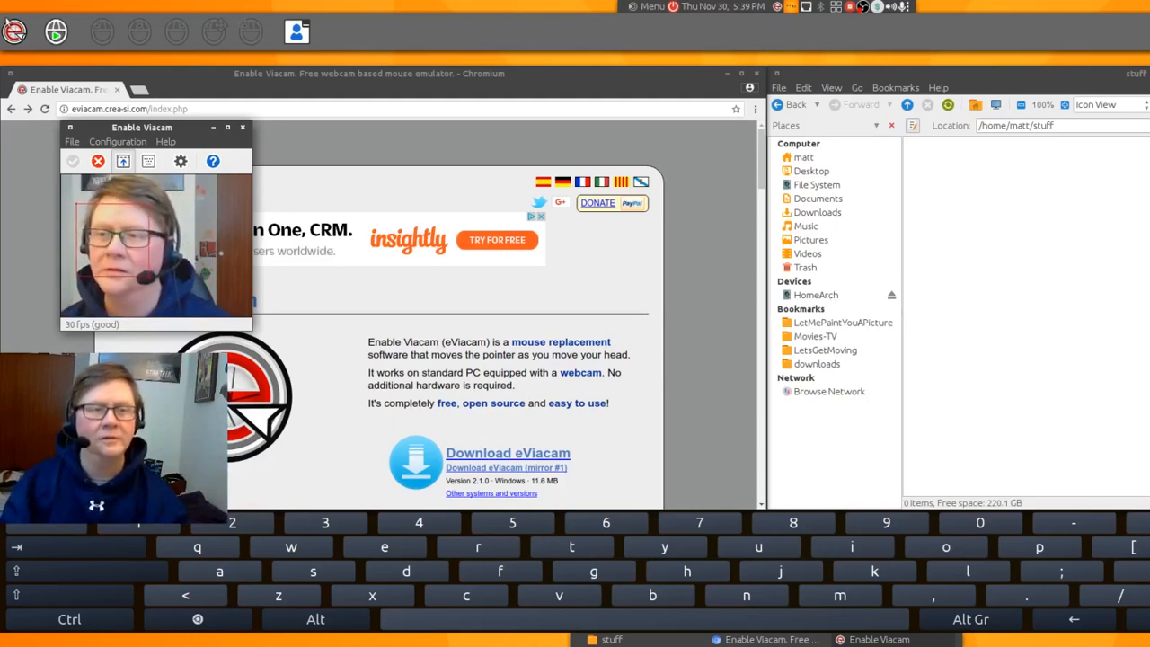
- Enable dwell clicking and bookmark the Enable Viacam web page in the Bookmarks bar folder
left_click(56, 31)
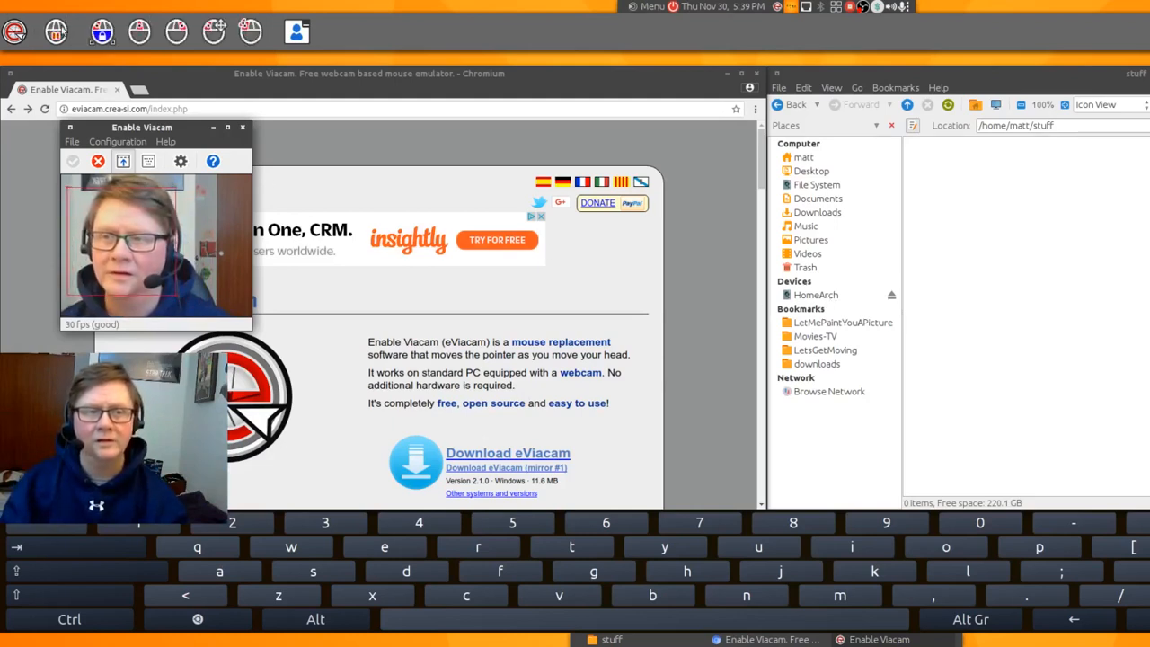
left_click(736, 108)
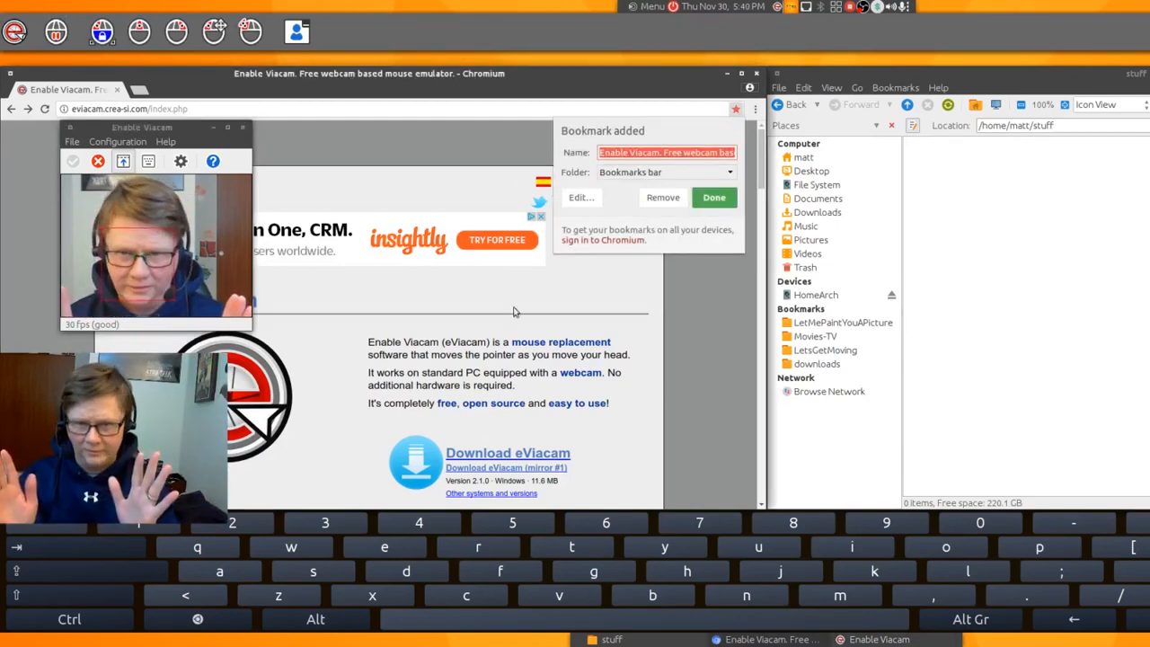
left_click(671, 364)
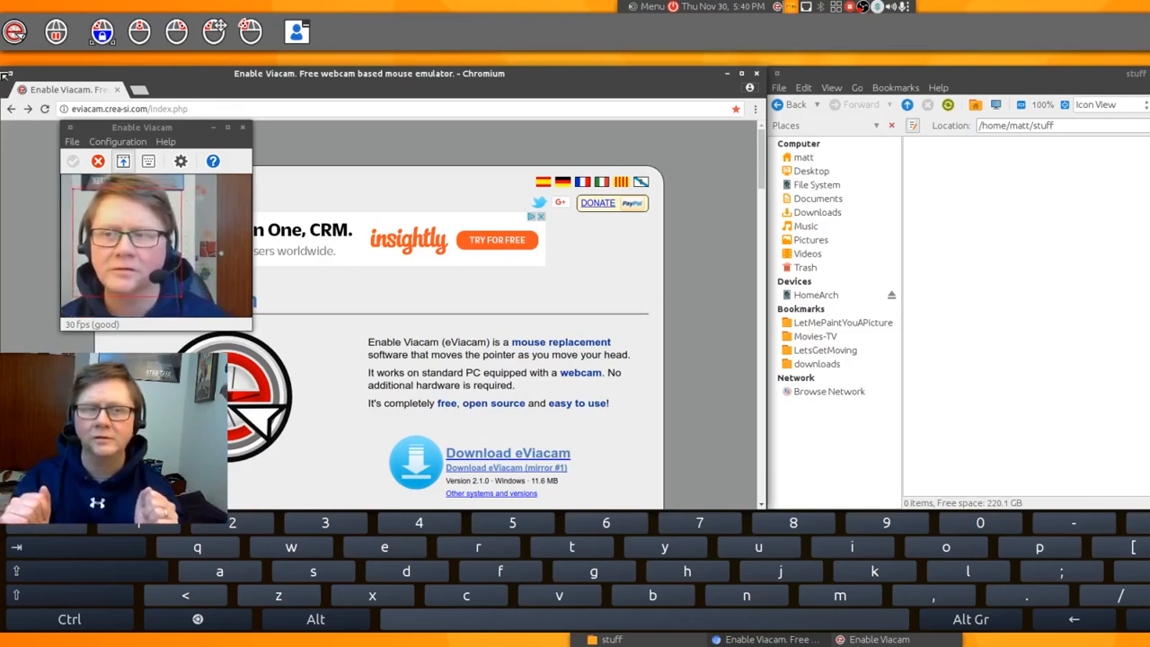
- Open a new browser tab and search Google by voice for "Freedom penguin.com"
left_click(139, 89)
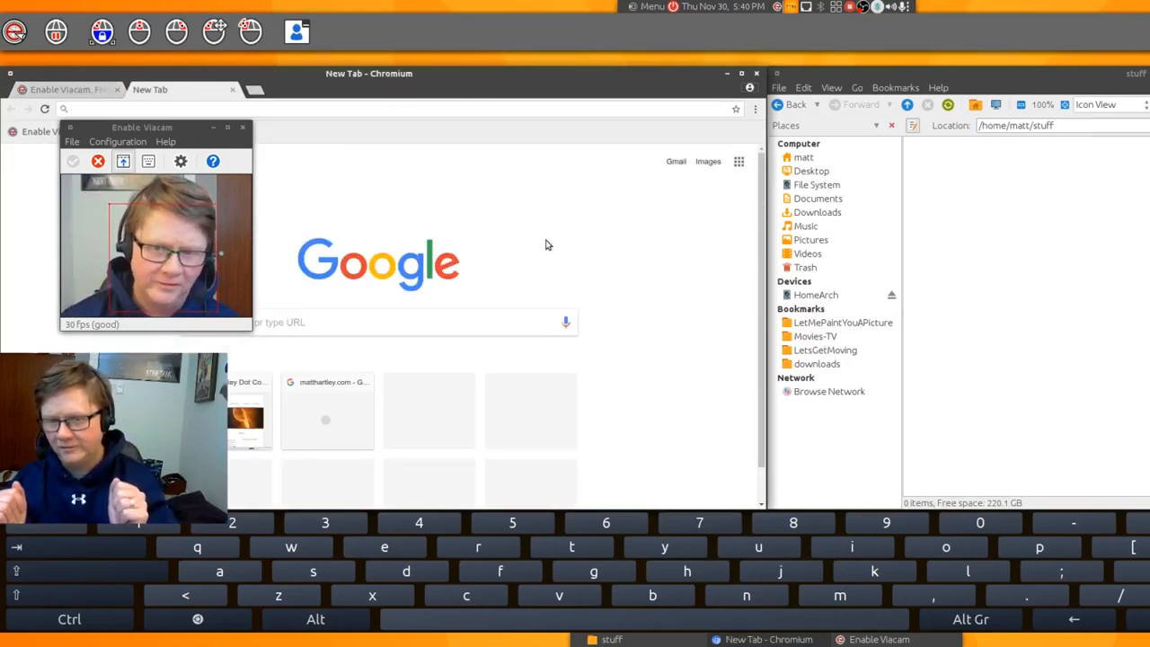
left_click(566, 324)
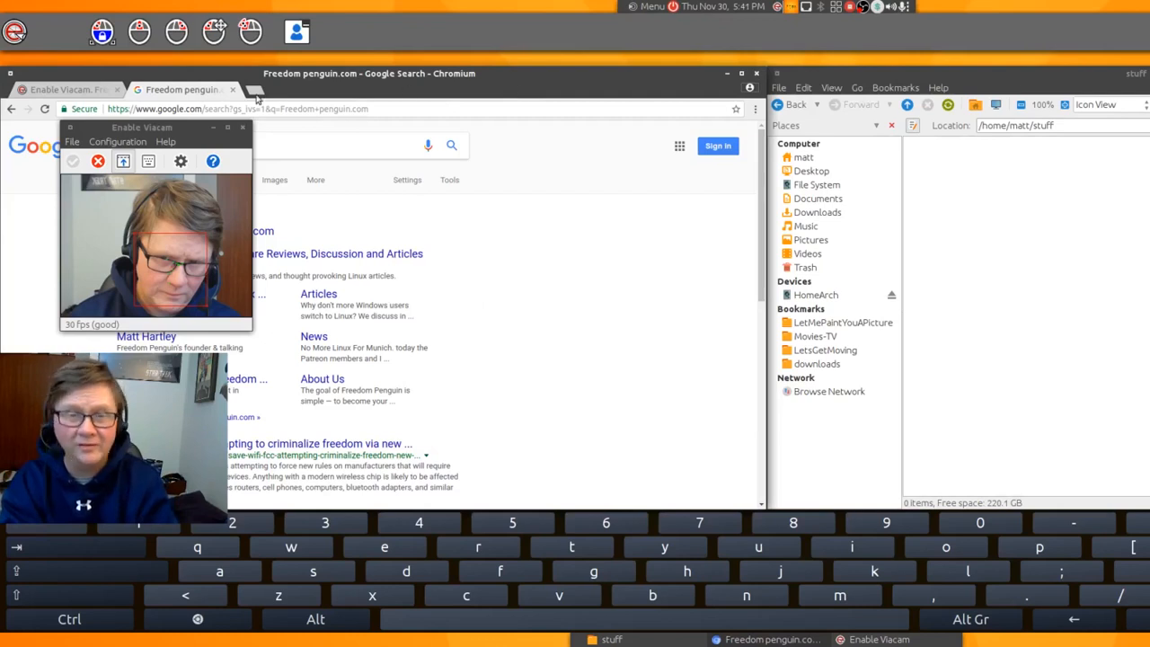
- Switch to System Monitor by finding it with the search term "monitor" in the application launcher
key("ctrl+space")
type("m")
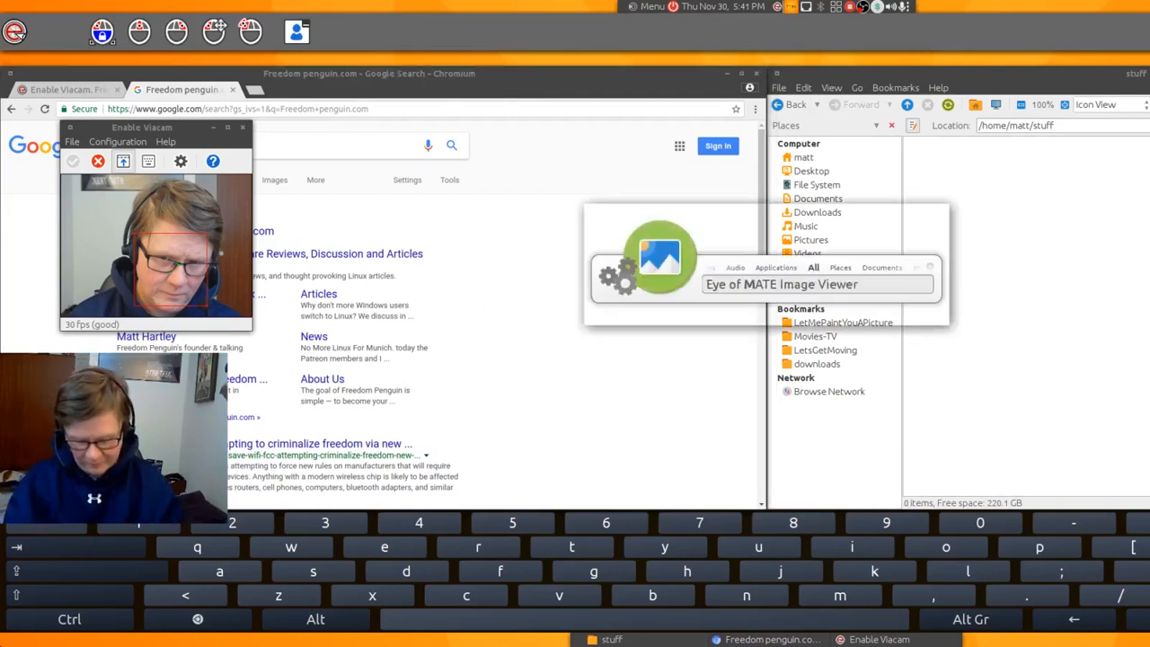
type("onitor")
key("Return")
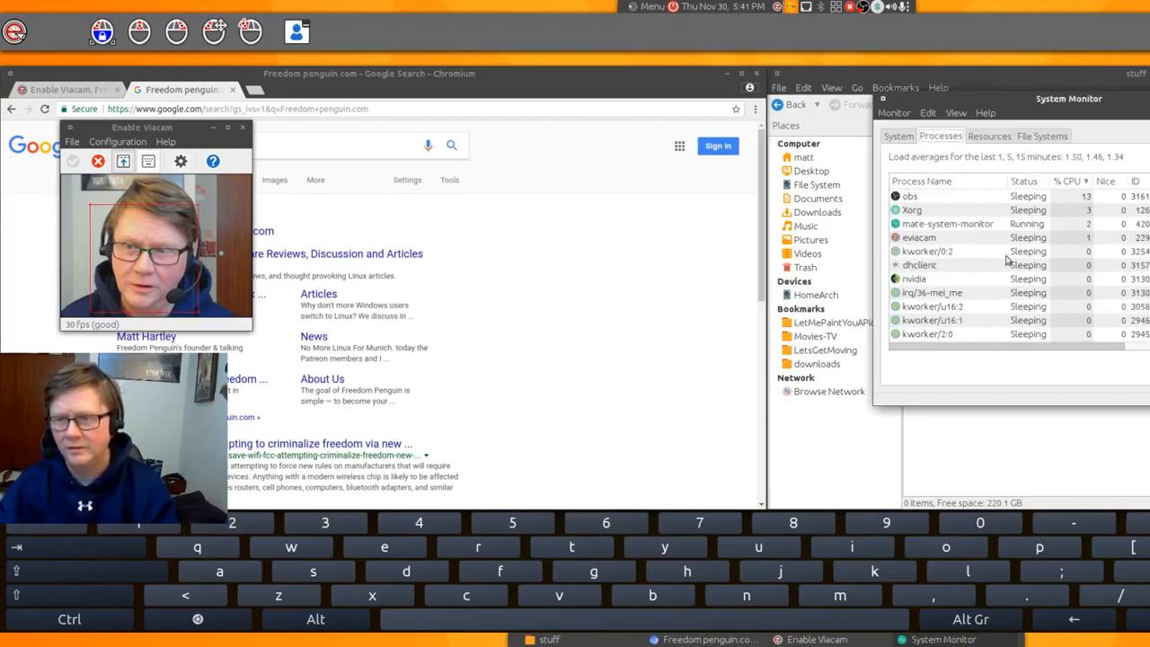
- End the eviacam process and close System Monitor
left_click(1132, 238)
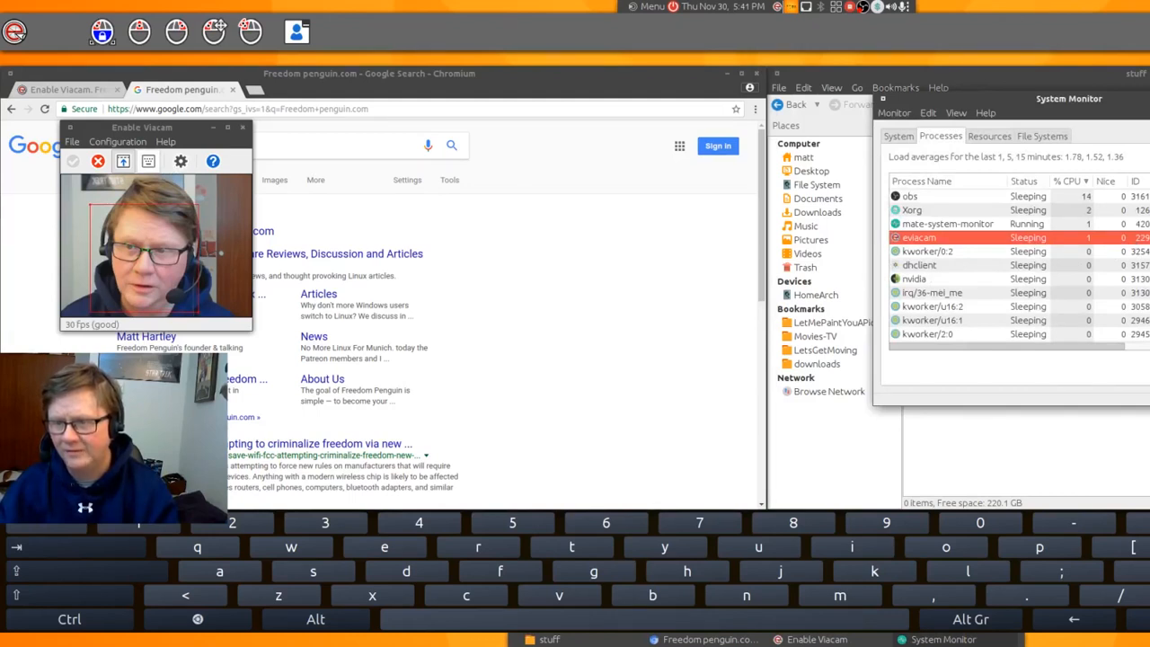
key("ctrl+e")
key("Return")
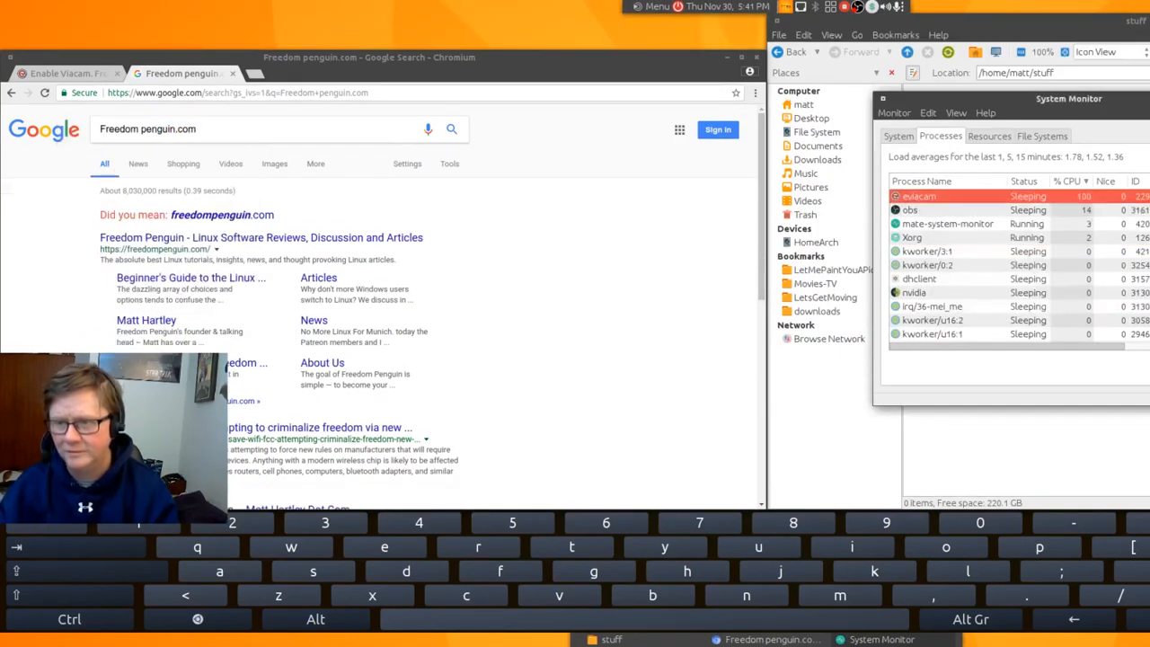
key("alt+F4")
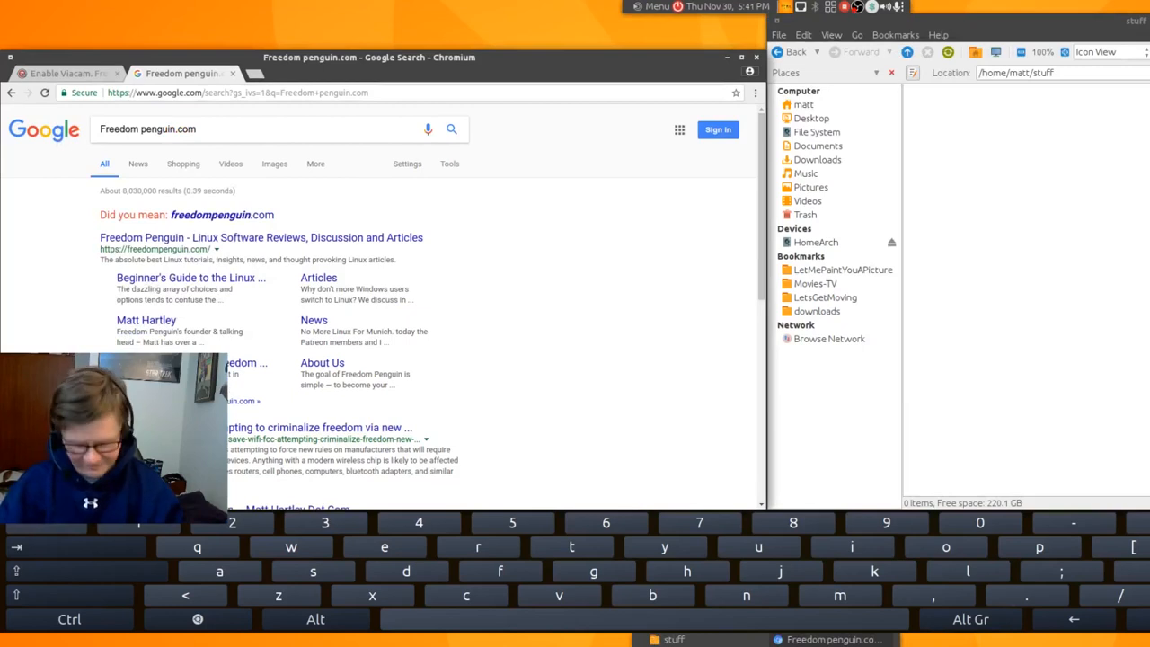
- Relaunch Enable Viacam, enable its head tracking, and bring the Chromium window to the front
key("ctrl+space")
type("e")
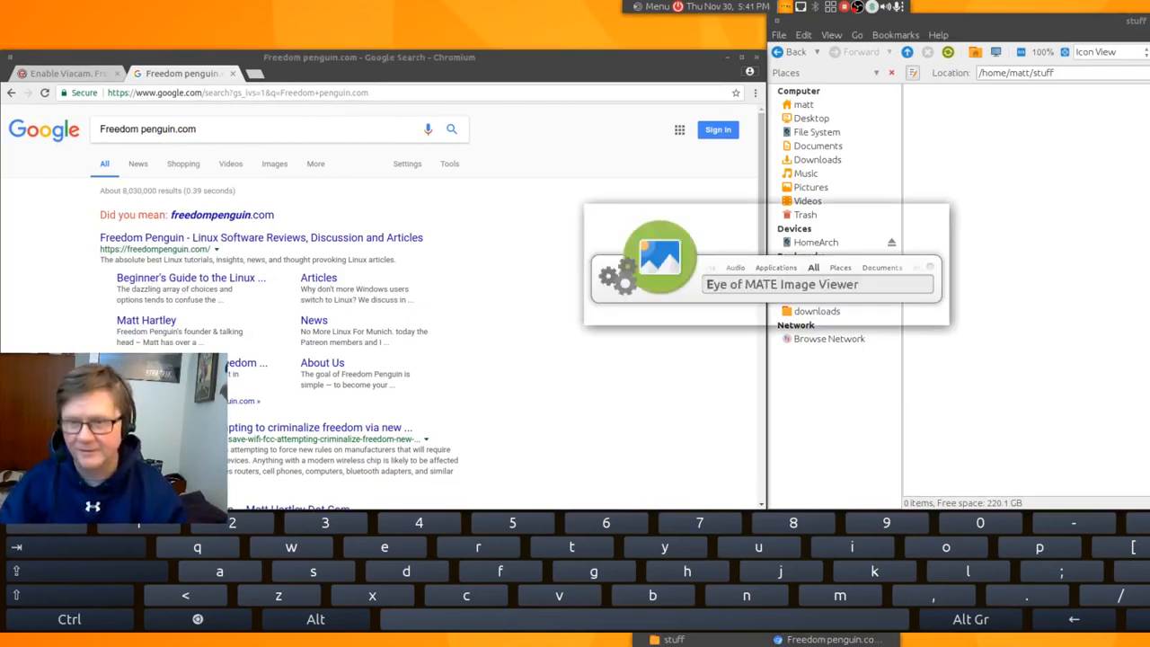
type("nable Viacam")
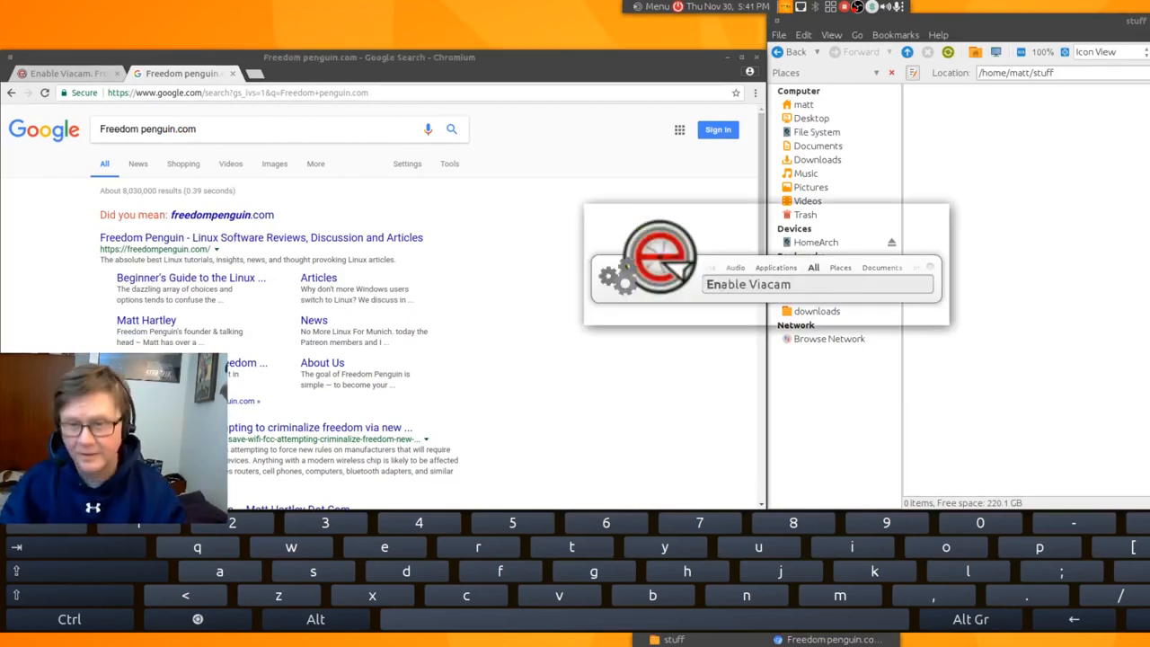
key("Return")
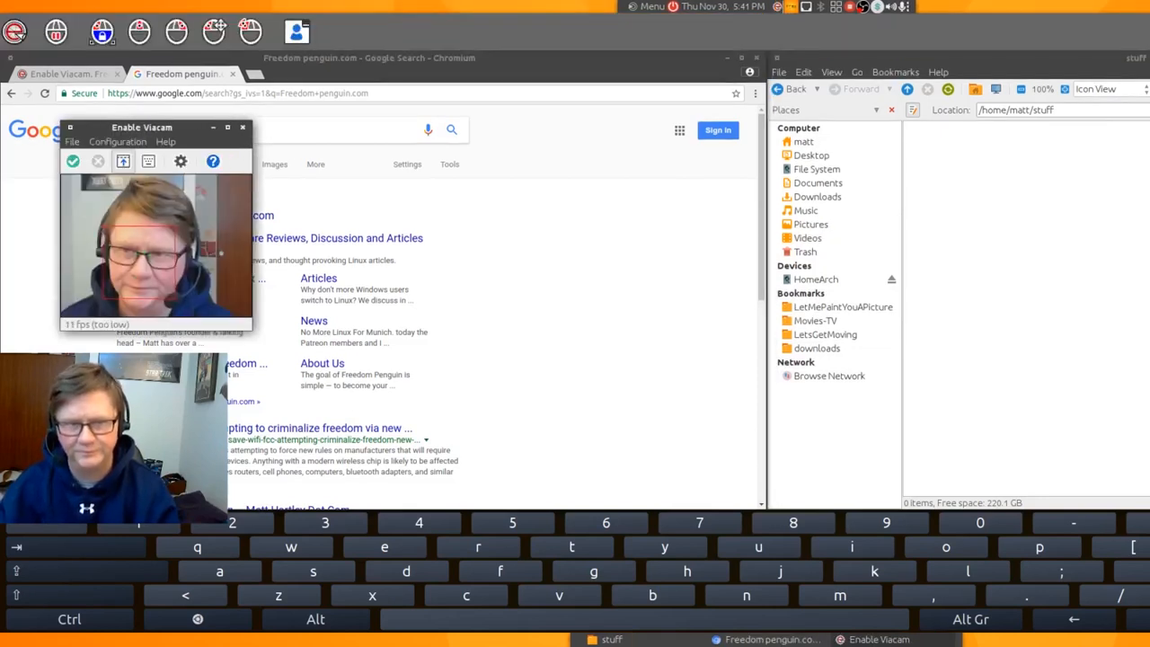
left_click(73, 160)
left_click(455, 260)
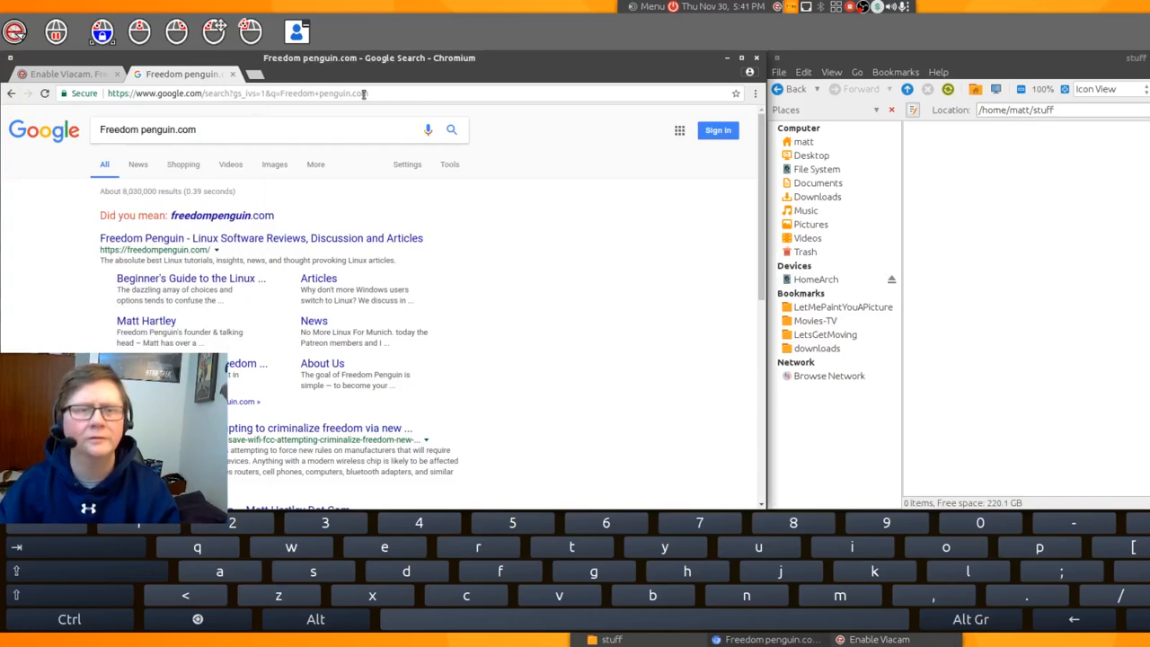
- Bring back the Enable Viacam window and keep it always on top of other windows
left_click(296, 31)
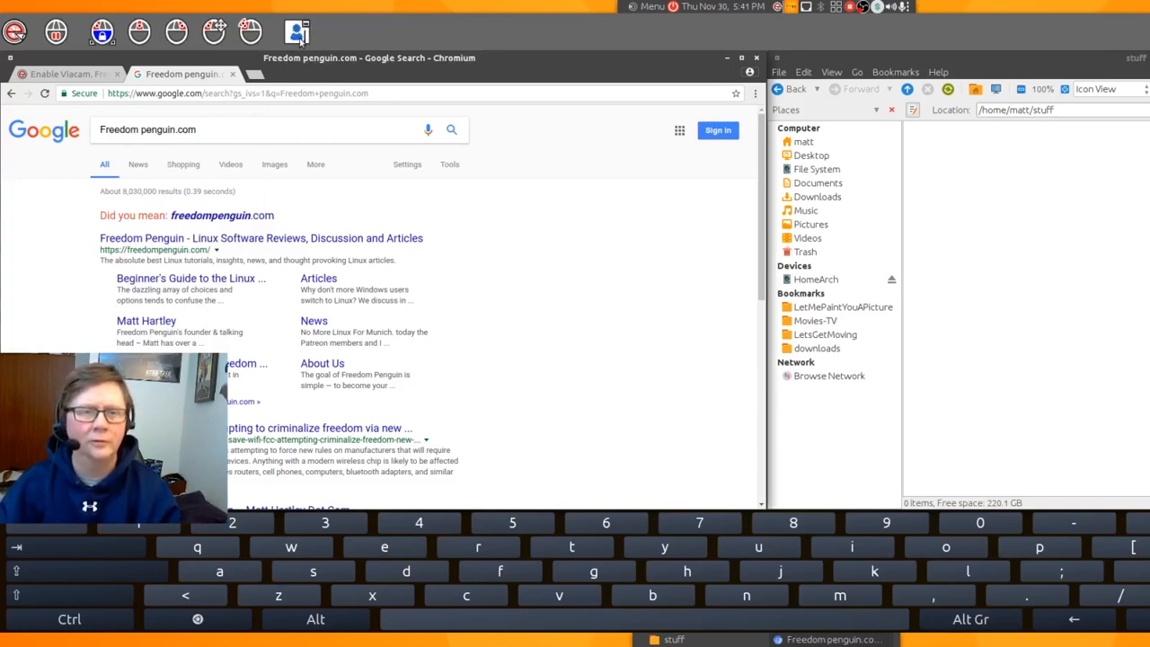
left_click(297, 33)
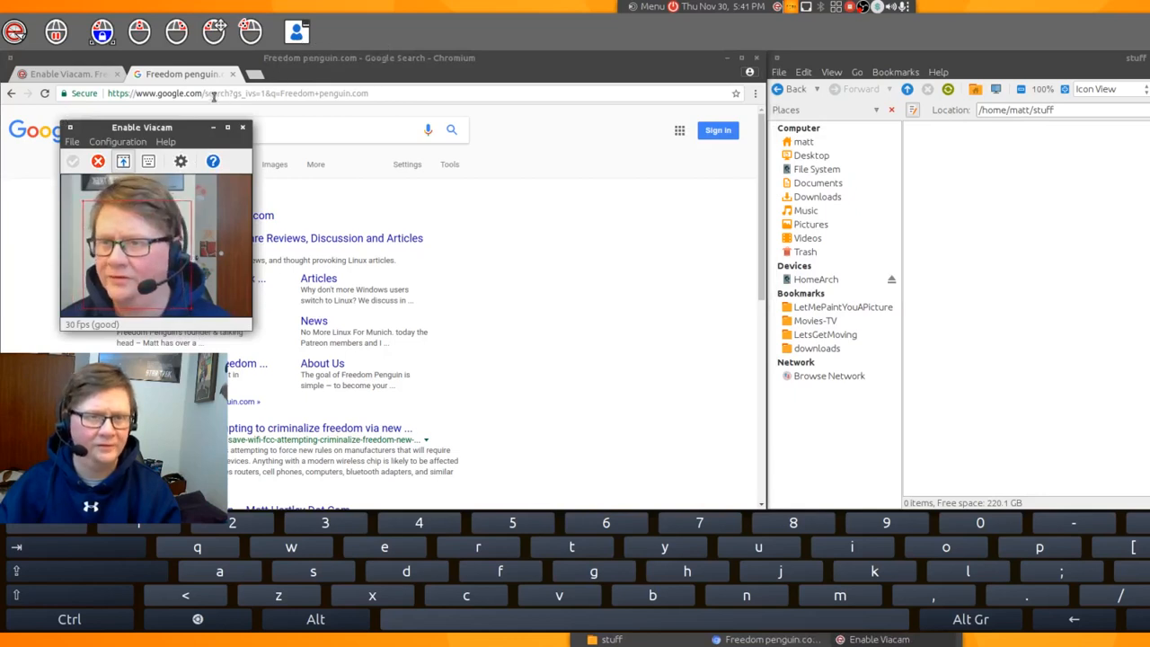
left_click(175, 36)
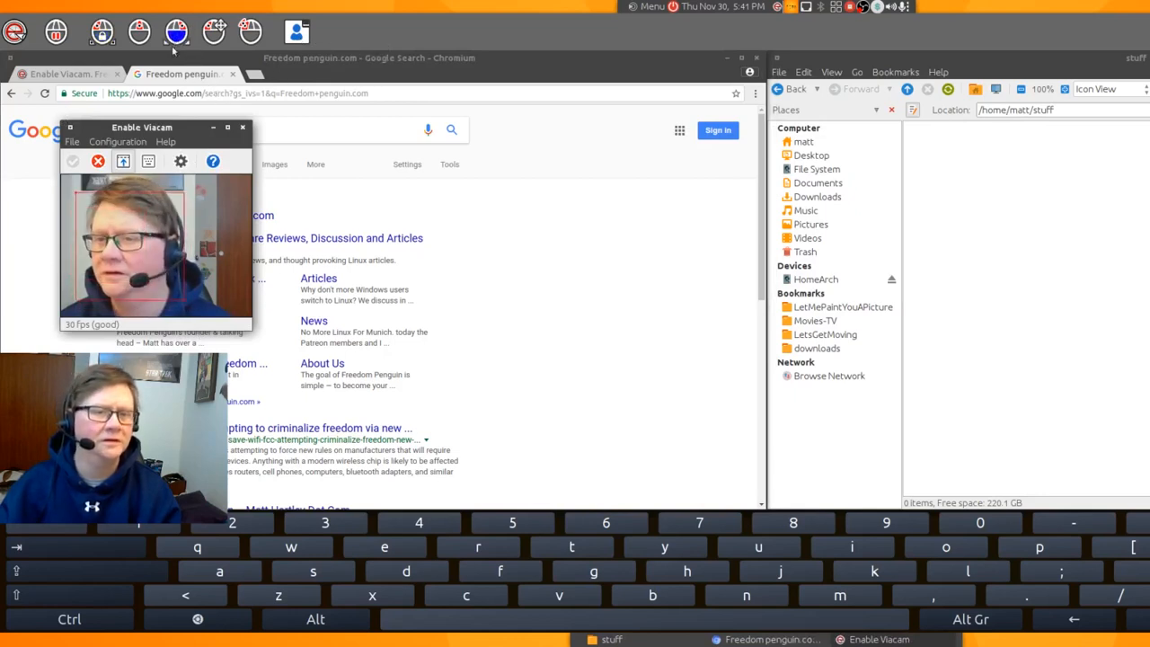
right_click(173, 126)
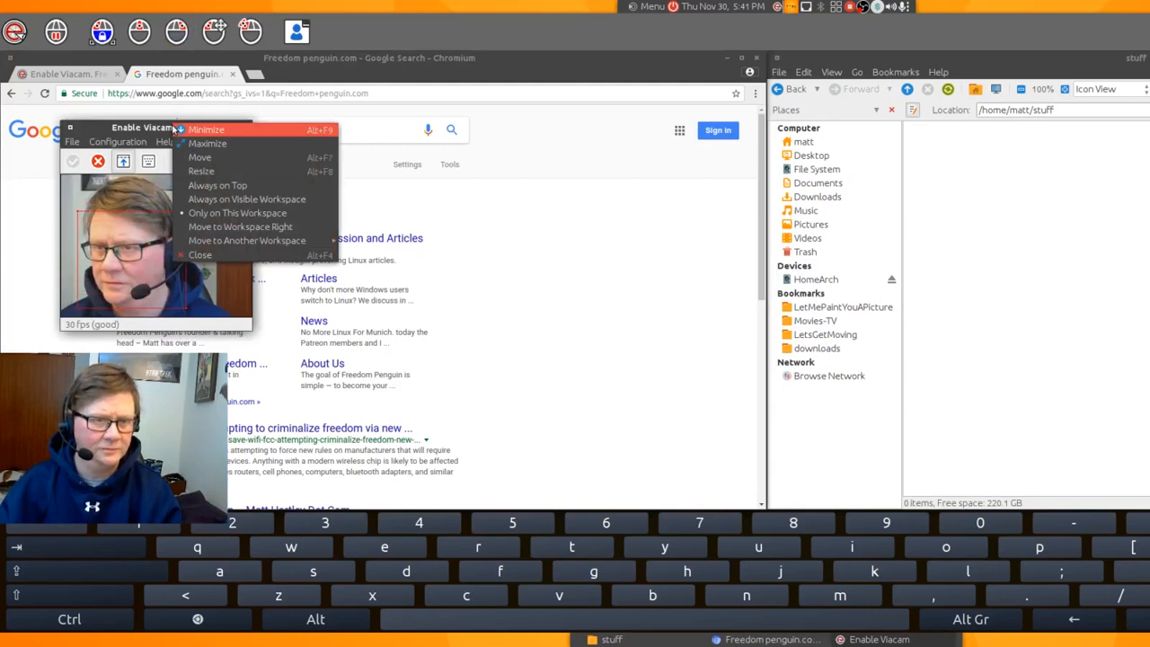
left_click(206, 185)
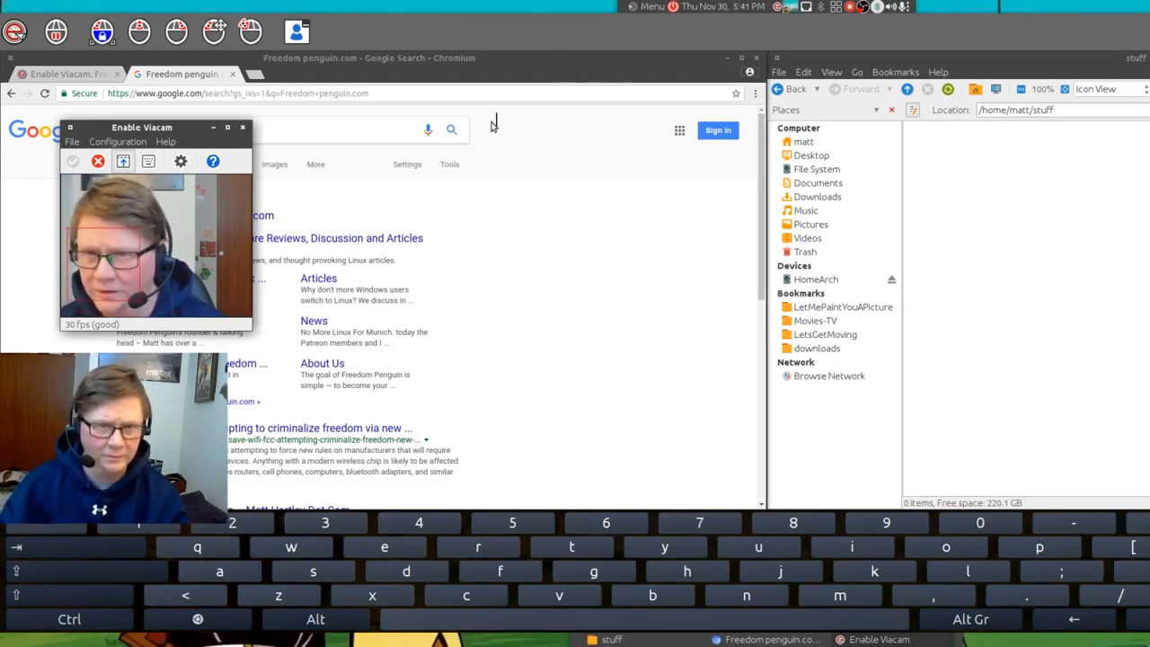
- Search Google by voice for the presenter's personal website and pause dwell clicking
left_click(434, 127)
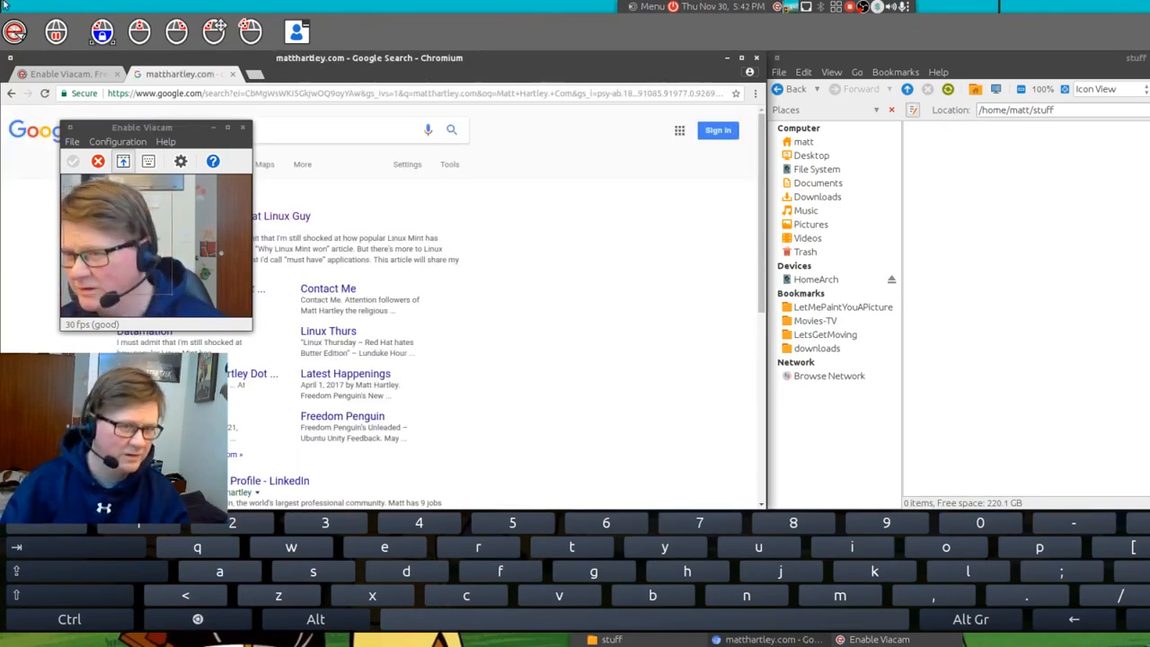
left_click(55, 34)
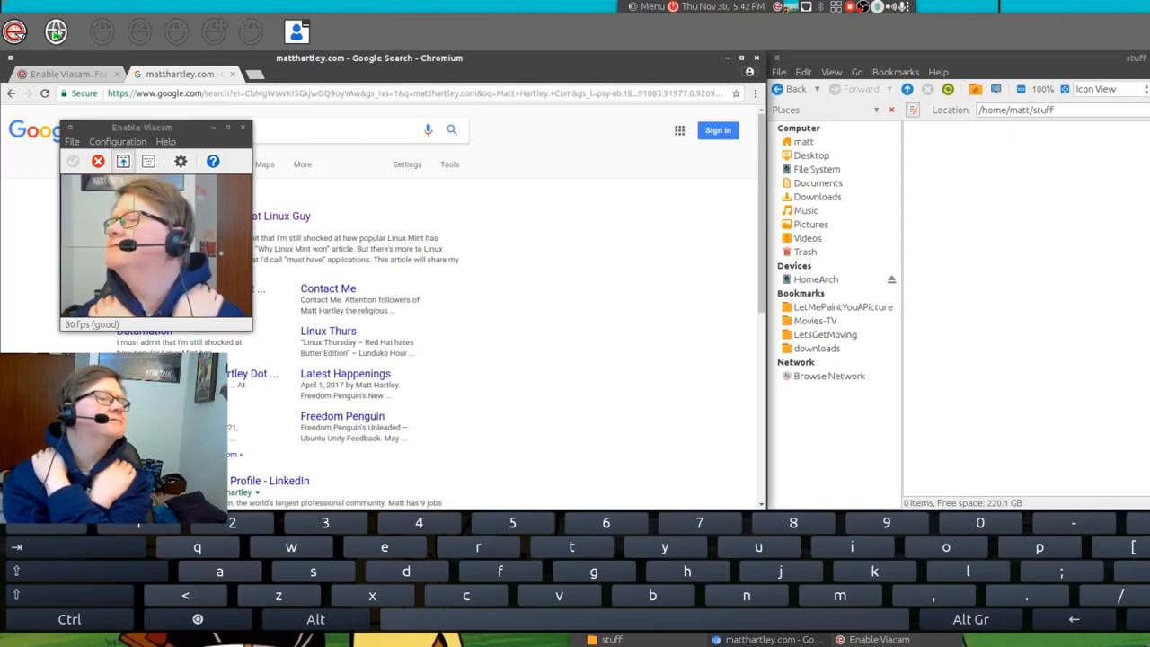
- Resume dwell clicking, search Google by voice for "Freedom penguin.com" and open the site's Articles page
left_click(56, 33)
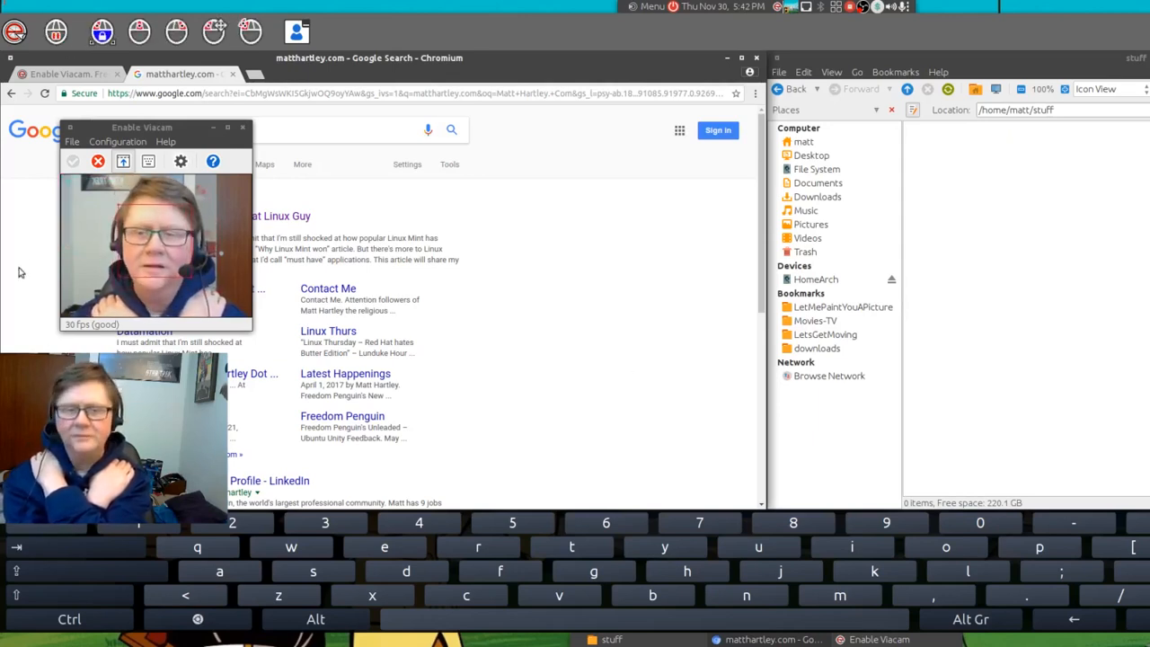
left_click(251, 138)
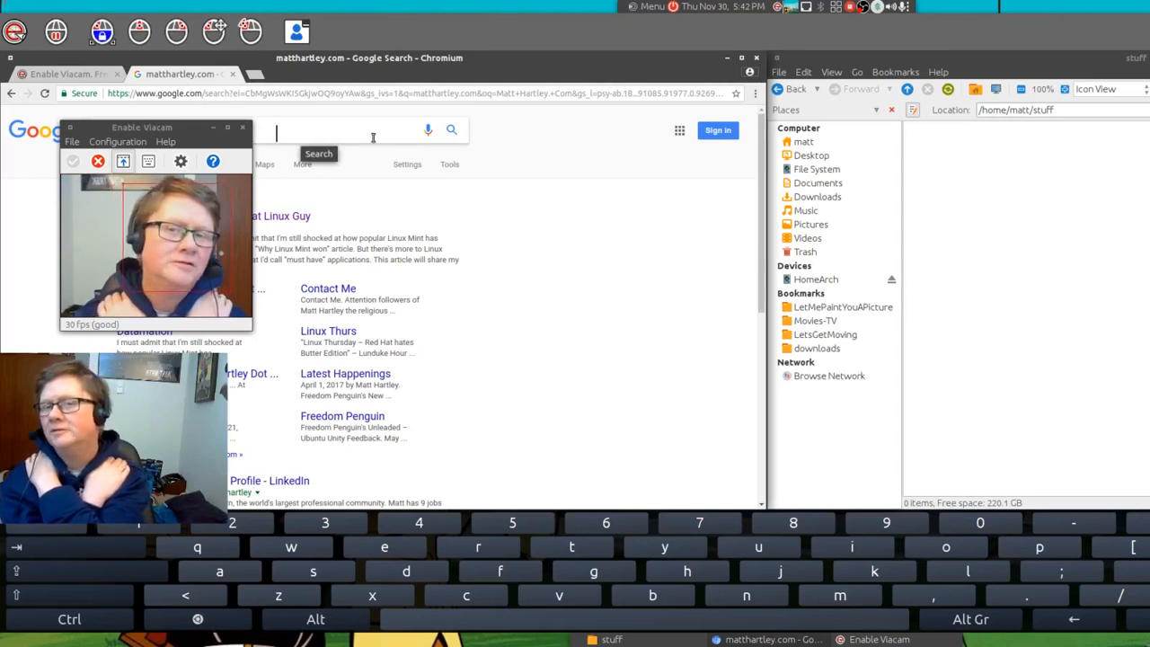
left_click(423, 131)
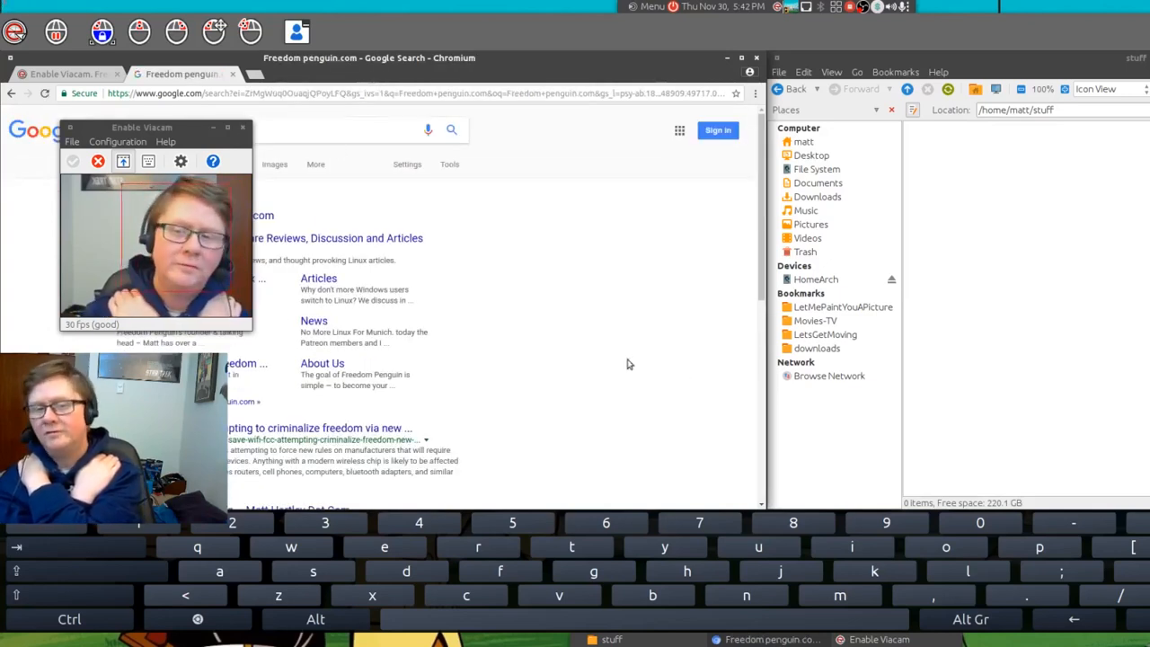
left_click(337, 275)
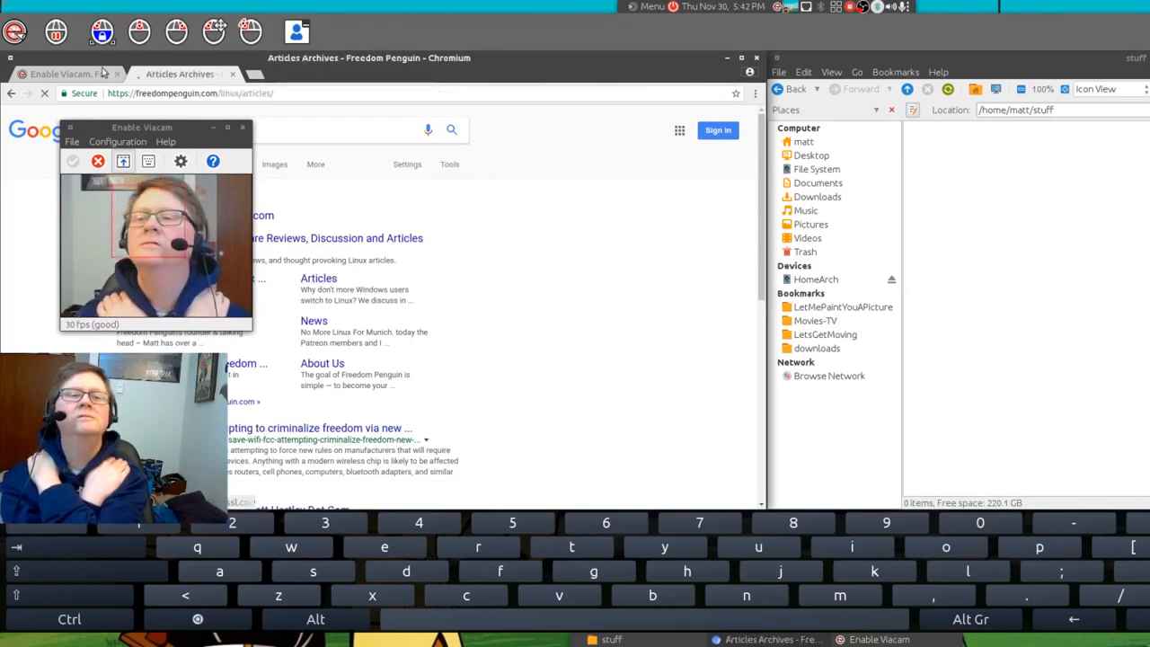
- Choose the drag action for dwell clicking and try it on the Articles Archives browser tab
left_click(219, 39)
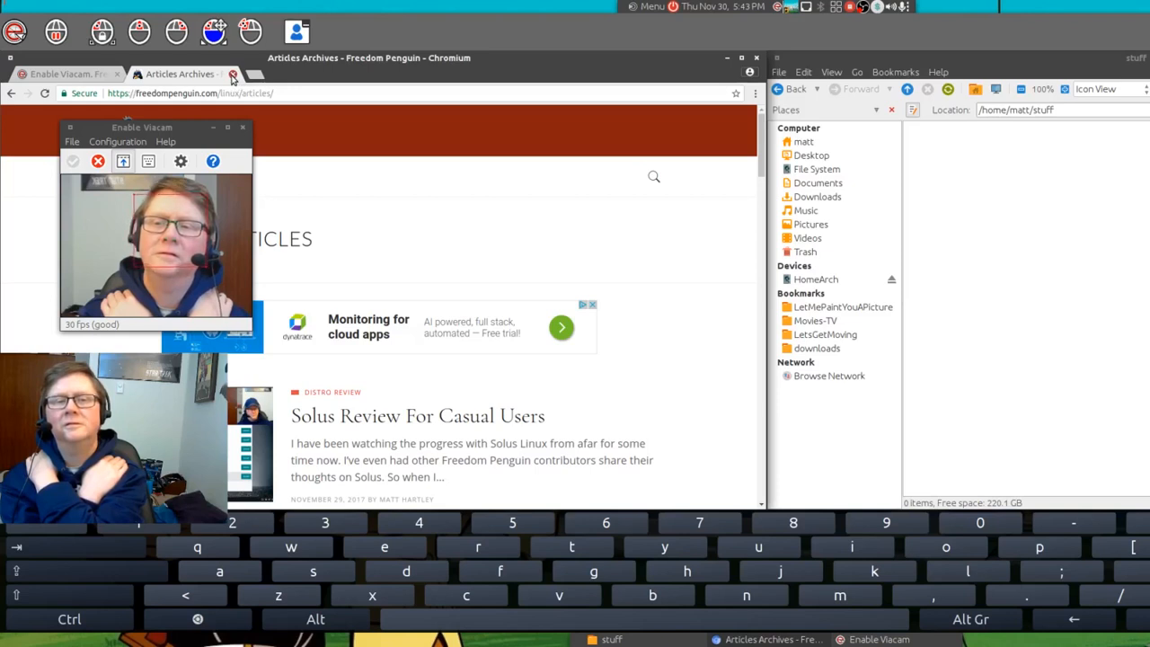
left_click_drag(231, 77, 238, 79)
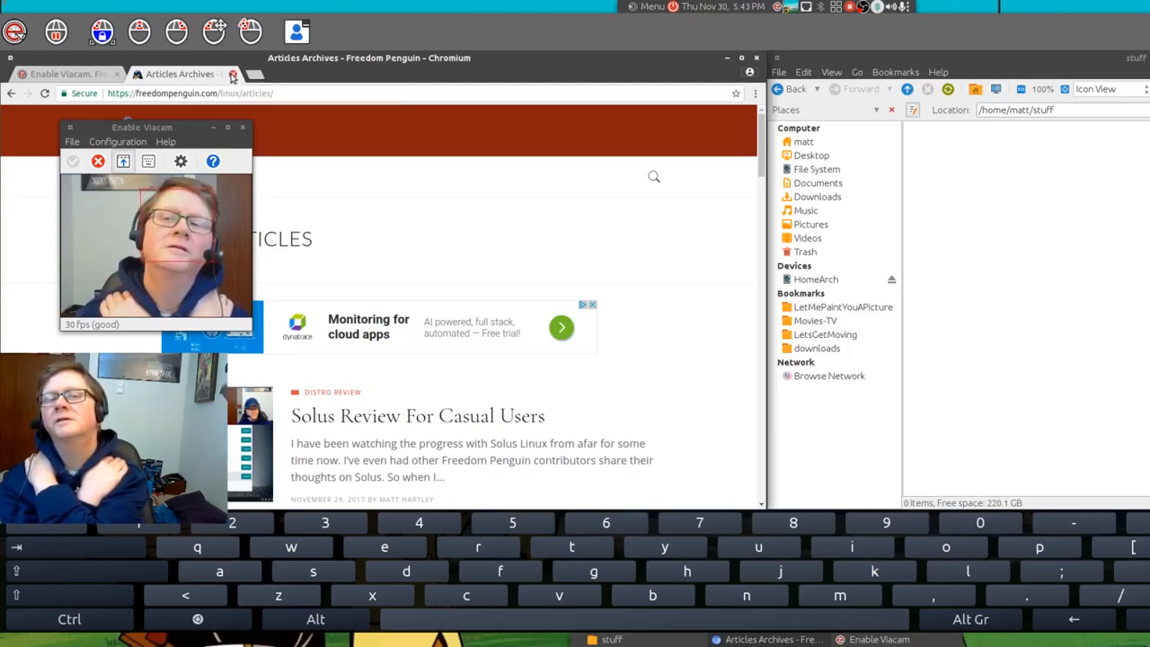
- Close the Articles Archives browser tab through its context menu using the dwell right-click action, and pause dwell clicking
left_click(174, 34)
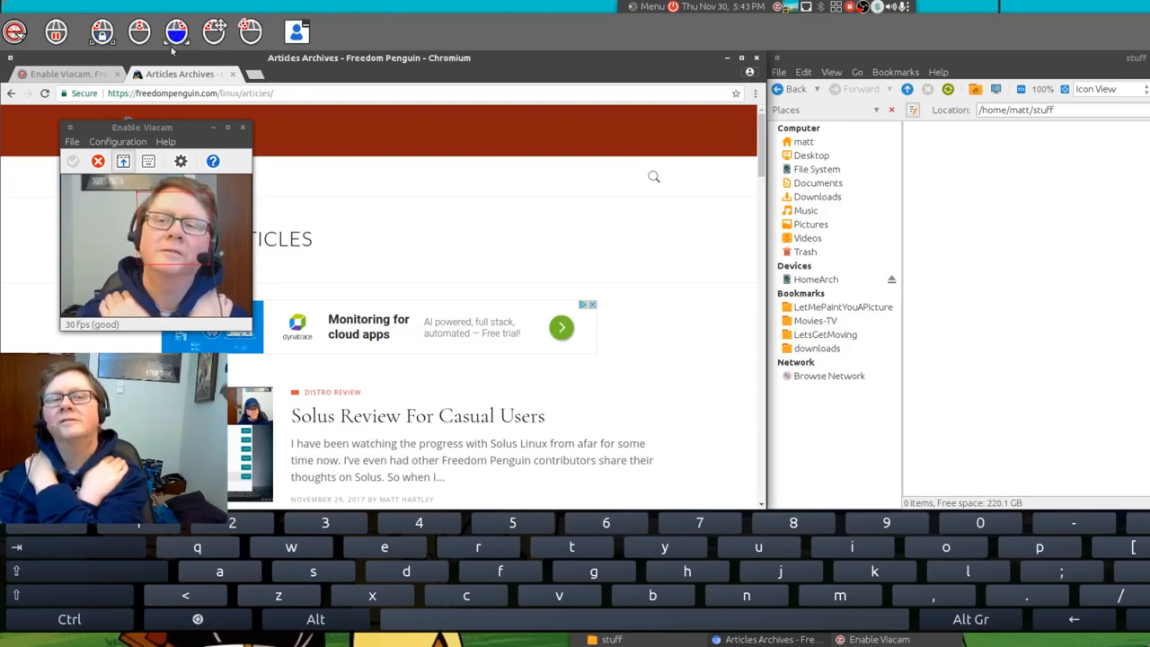
right_click(173, 77)
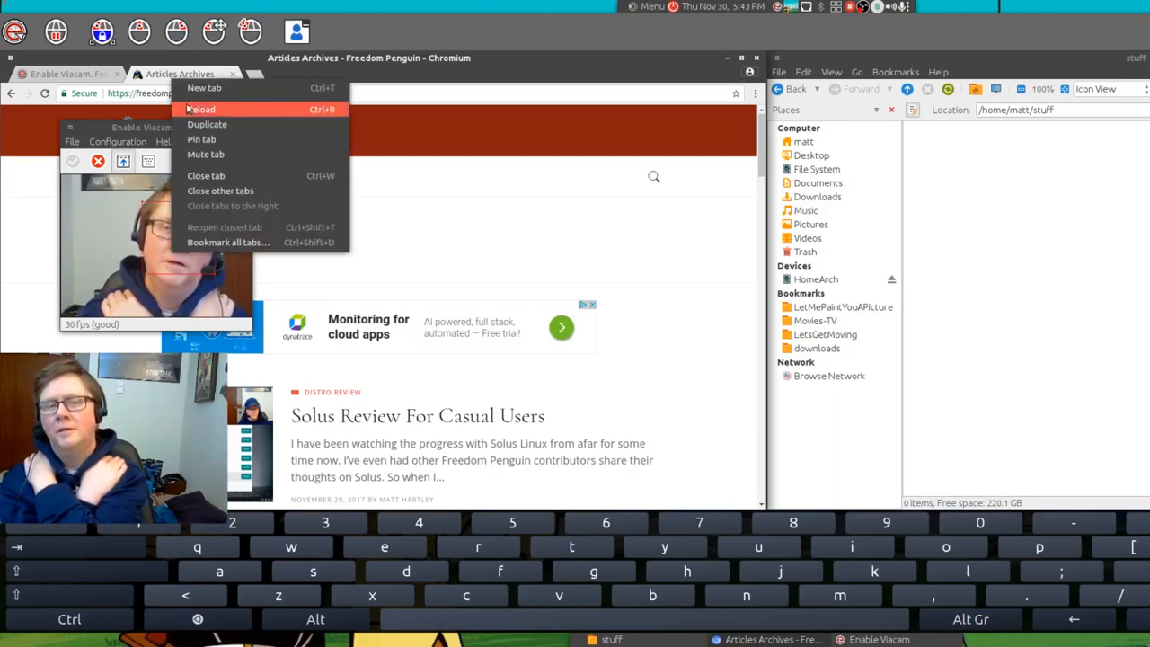
left_click(191, 176)
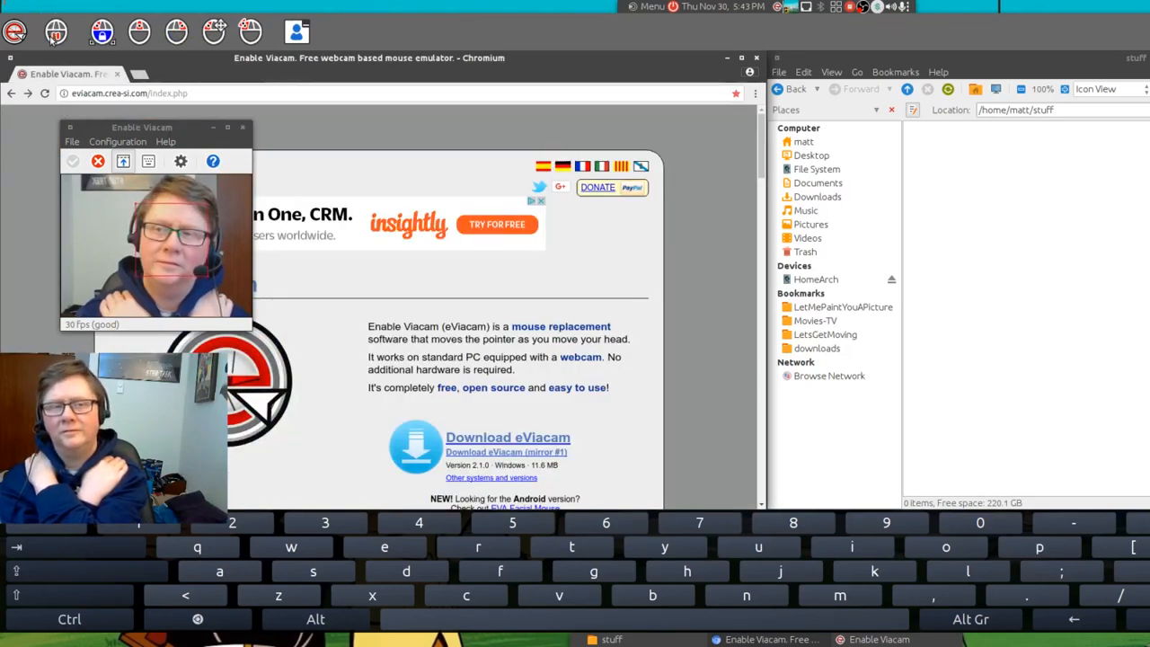
left_click(53, 36)
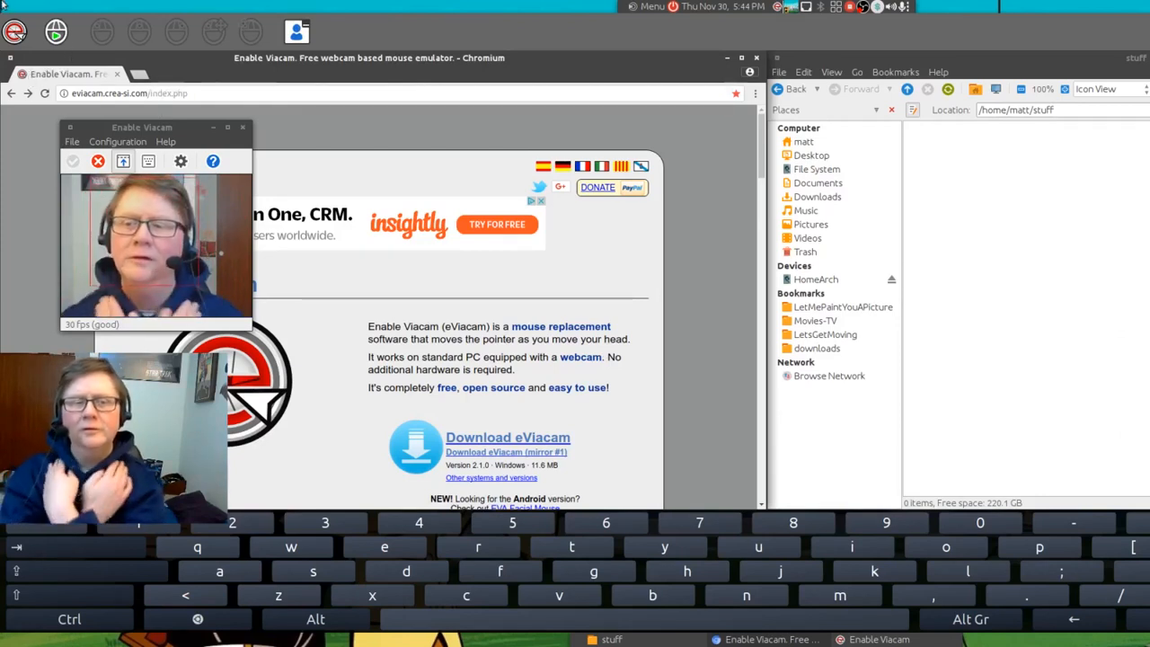
- Resume dwell clicking and create a new empty document in the stuff folder with the dwell right-click action
left_click(56, 33)
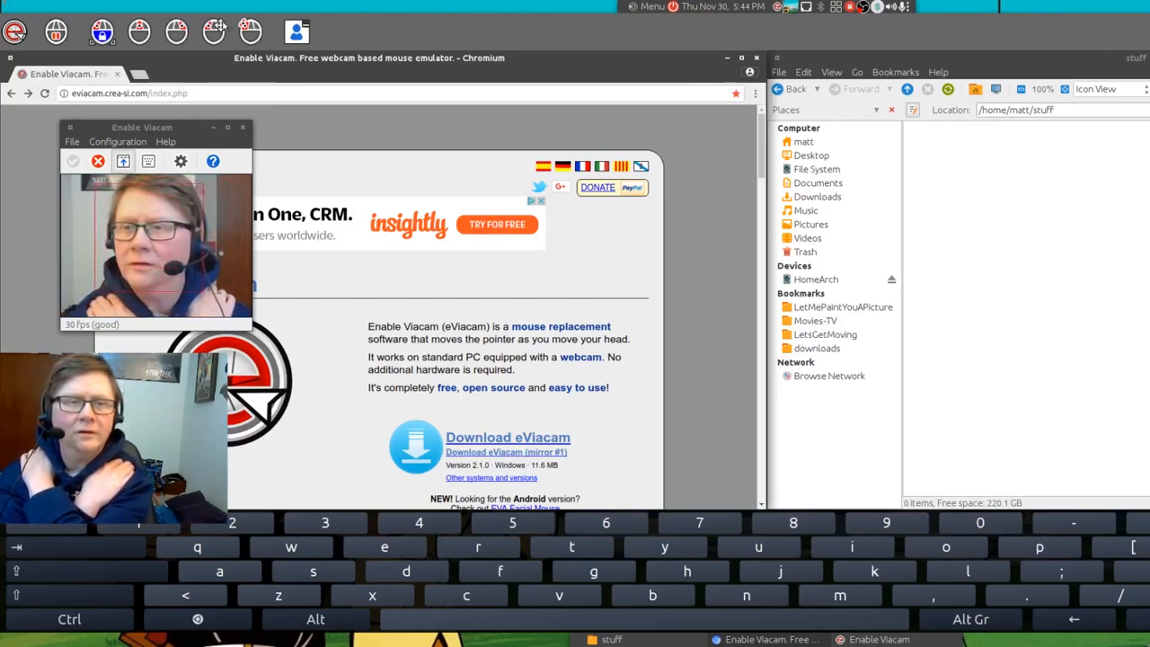
left_click(176, 32)
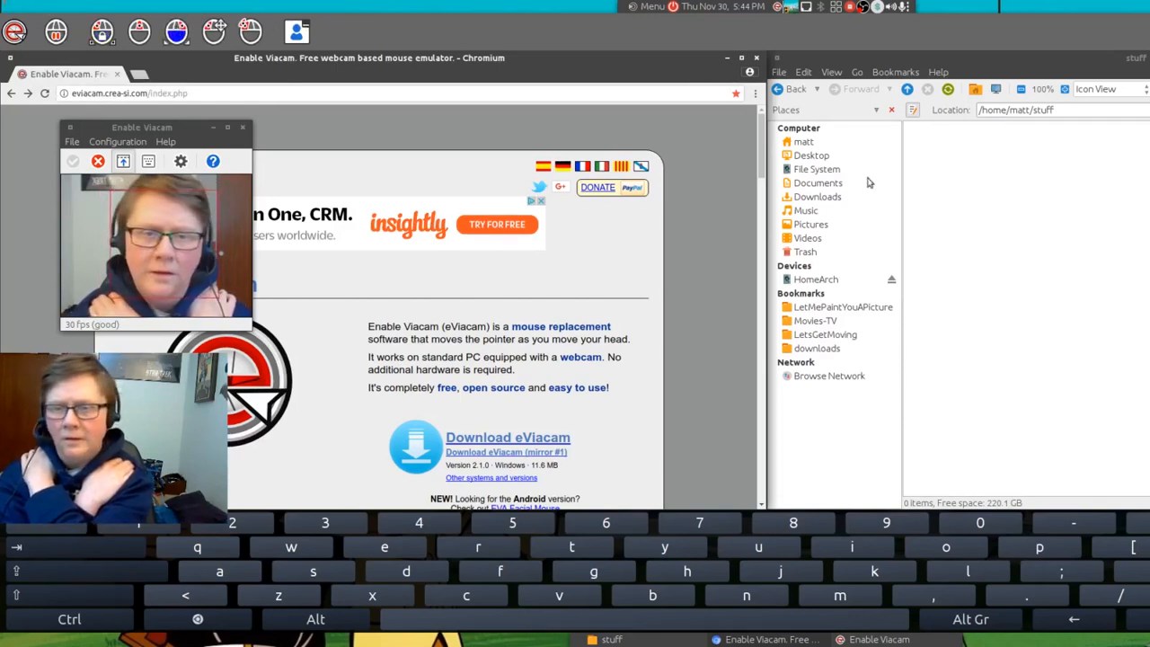
right_click(1063, 207)
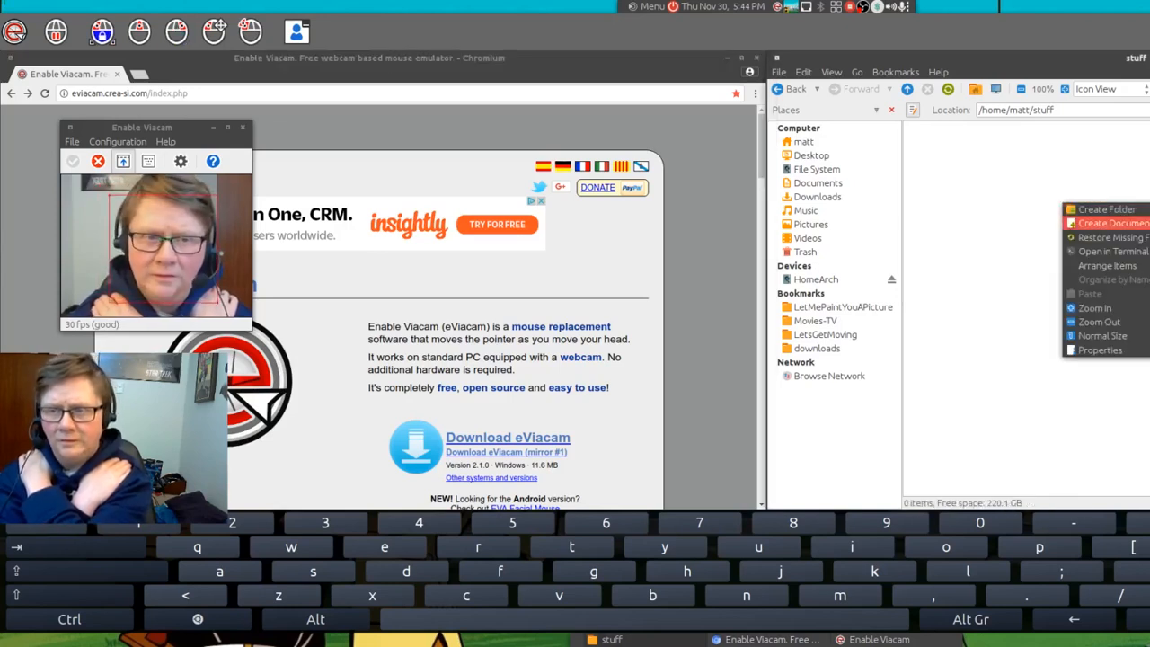
left_click(1107, 223)
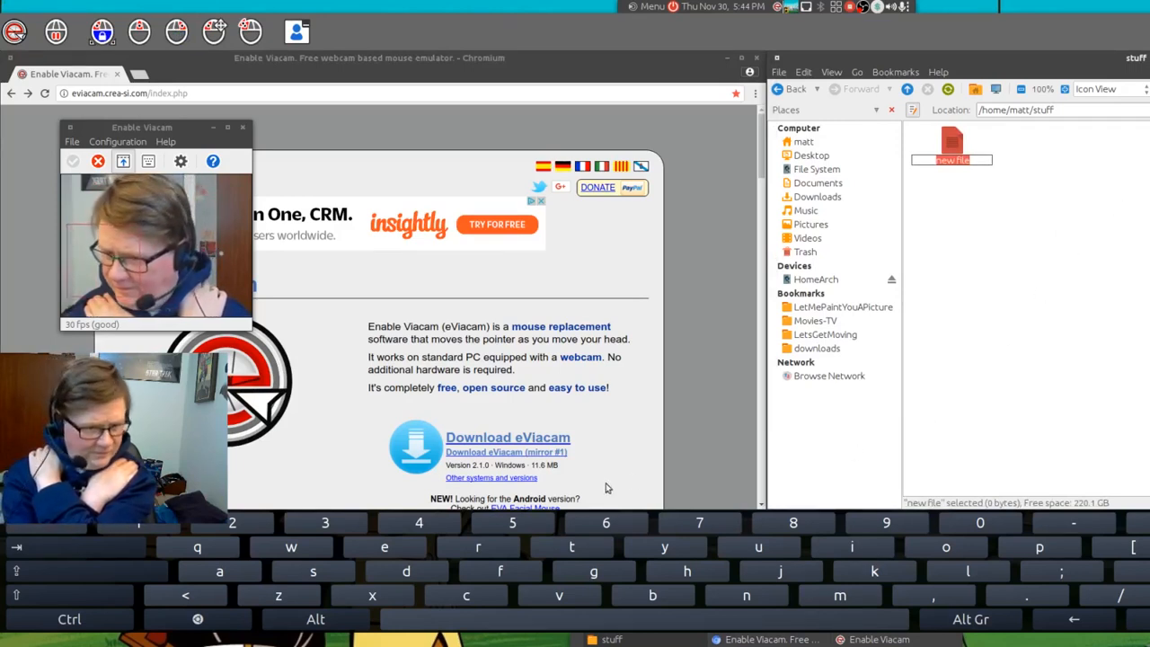
- Name the new file "stuff" with the on-screen keyboard and pause dwell clicking
left_click(334, 582)
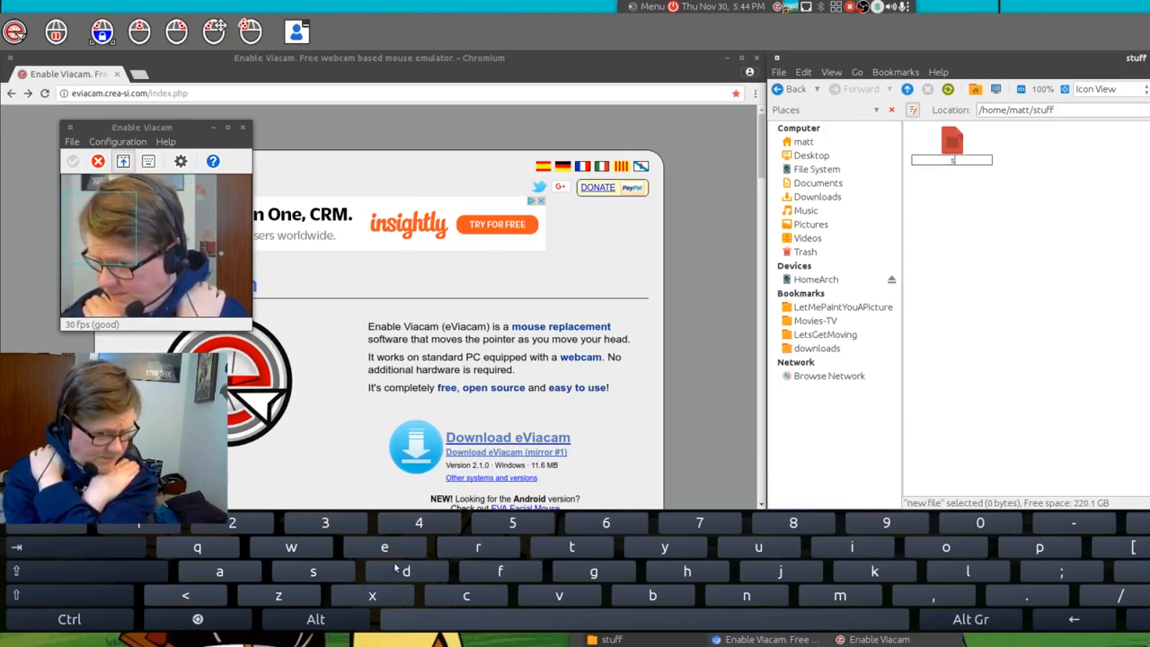
left_click(572, 546)
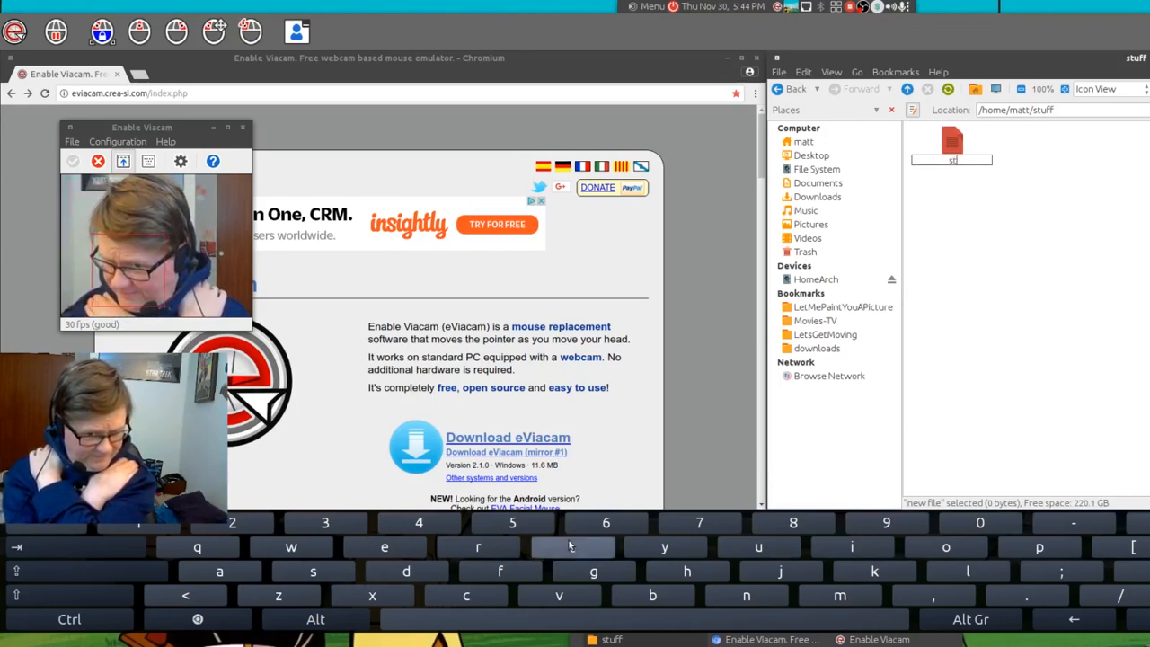
left_click(524, 573)
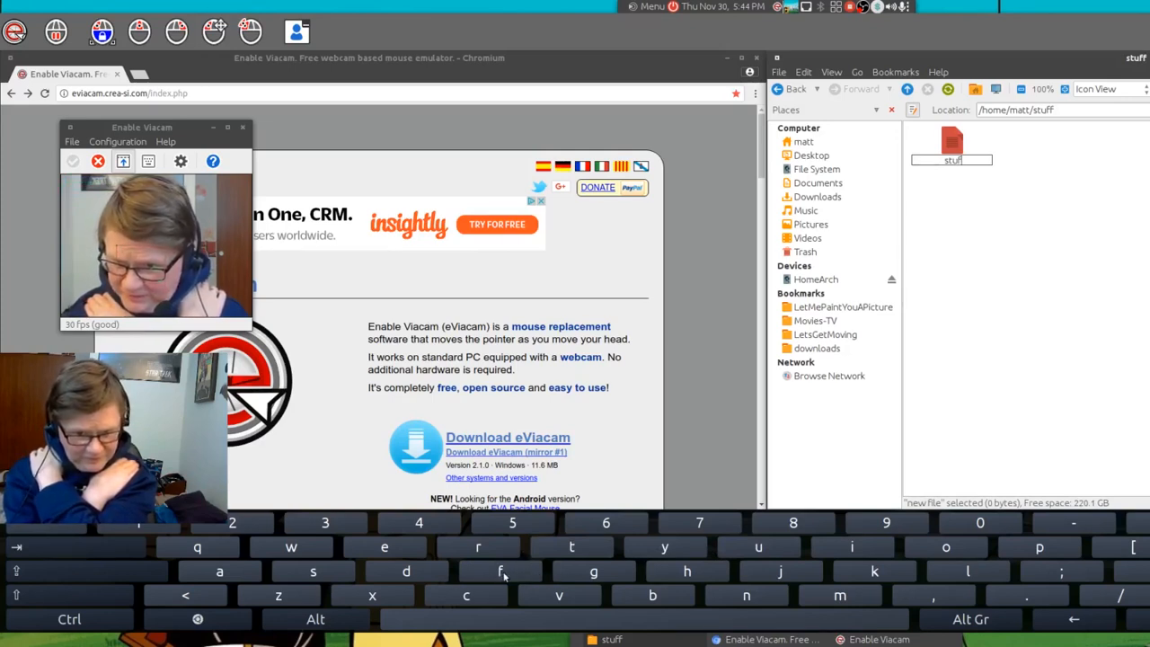
left_click(503, 575)
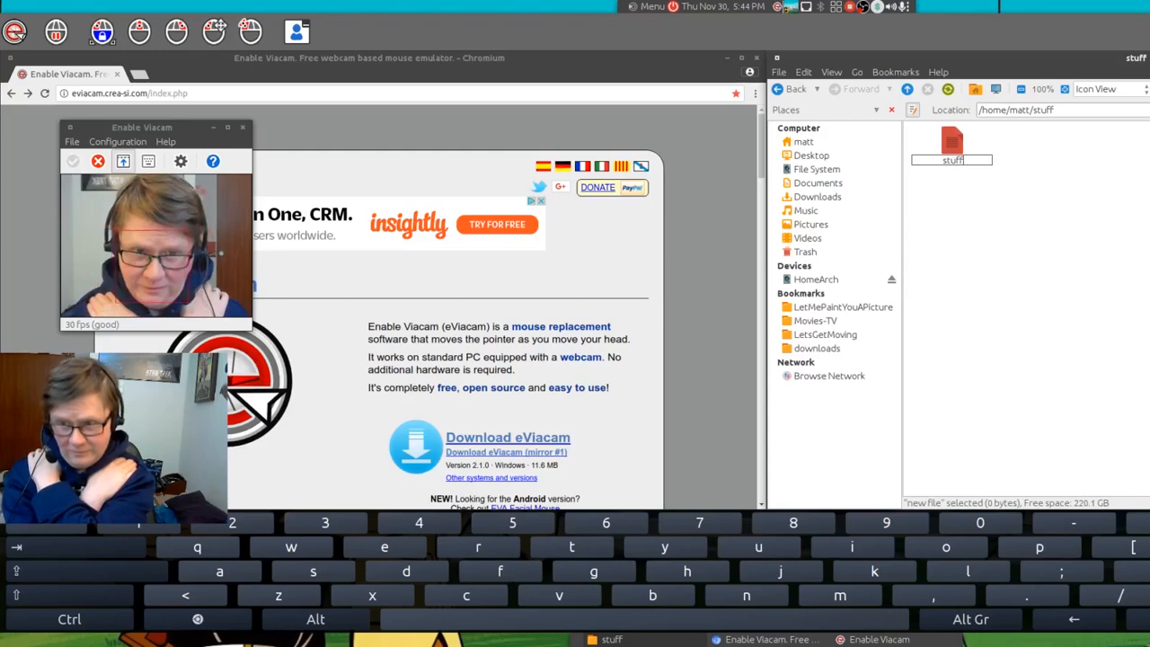
key("Return")
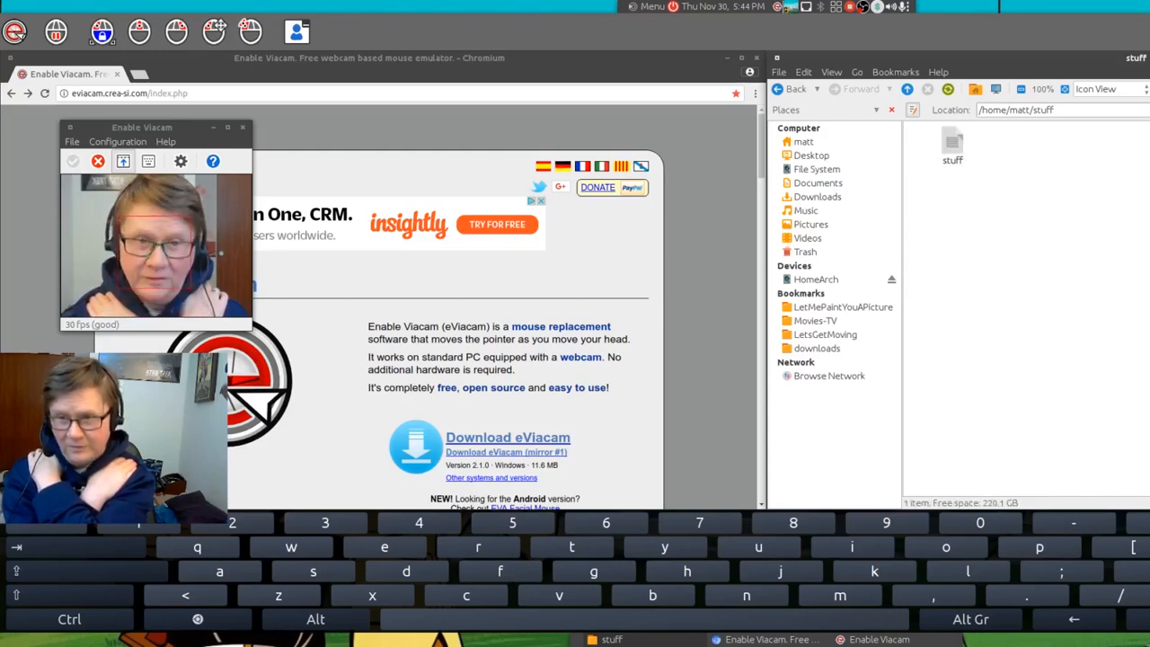
left_click(56, 32)
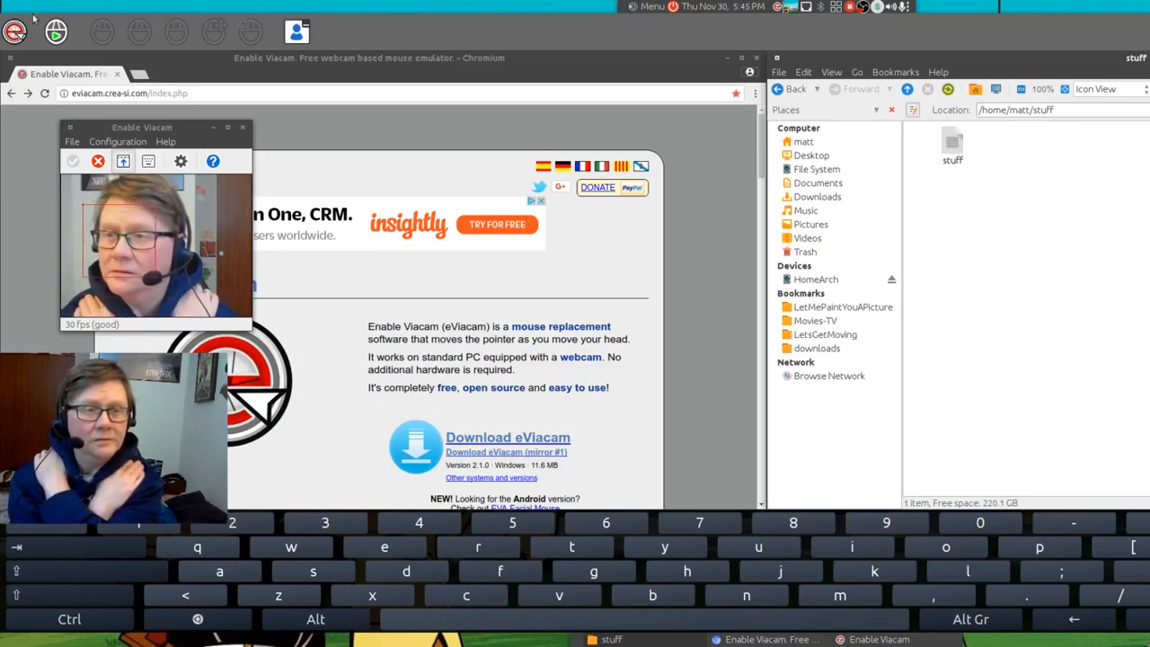
- Resume dwell clicking and open the stuff file for text entry using the dwell double-click action
left_click(60, 28)
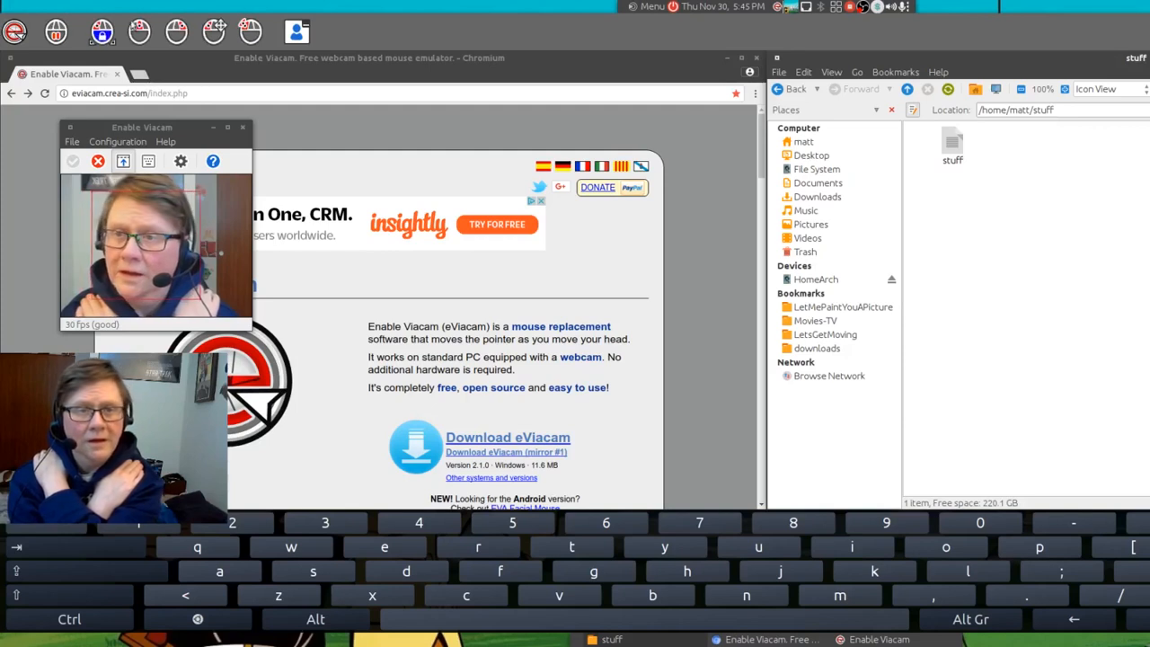
left_click(244, 22)
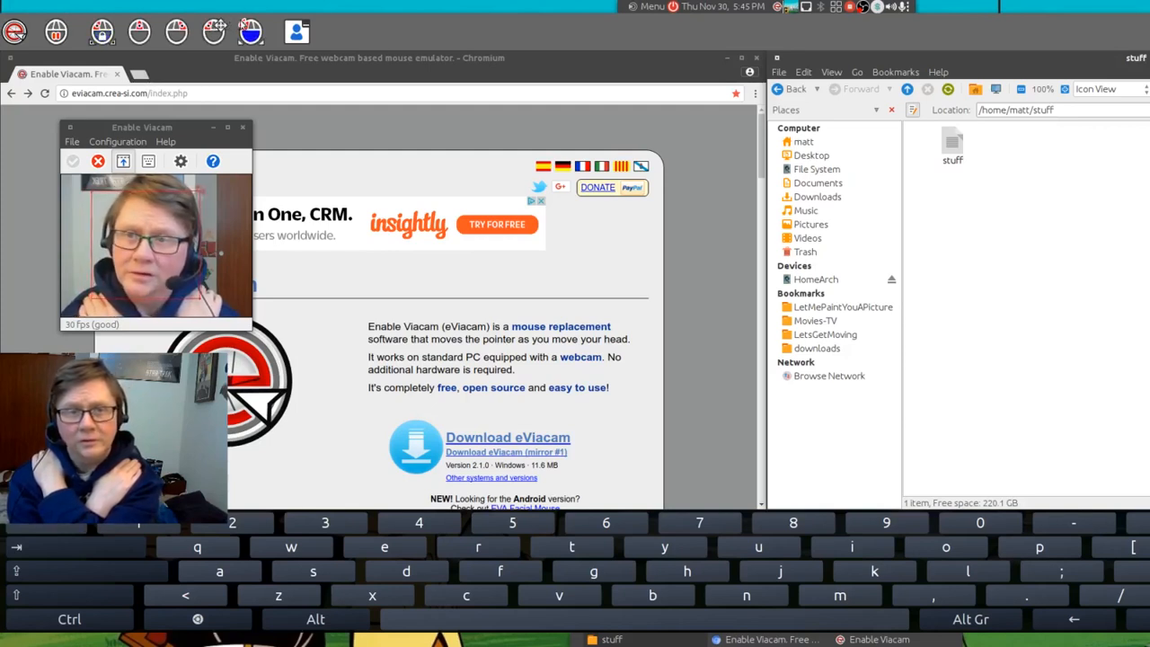
double_click(952, 154)
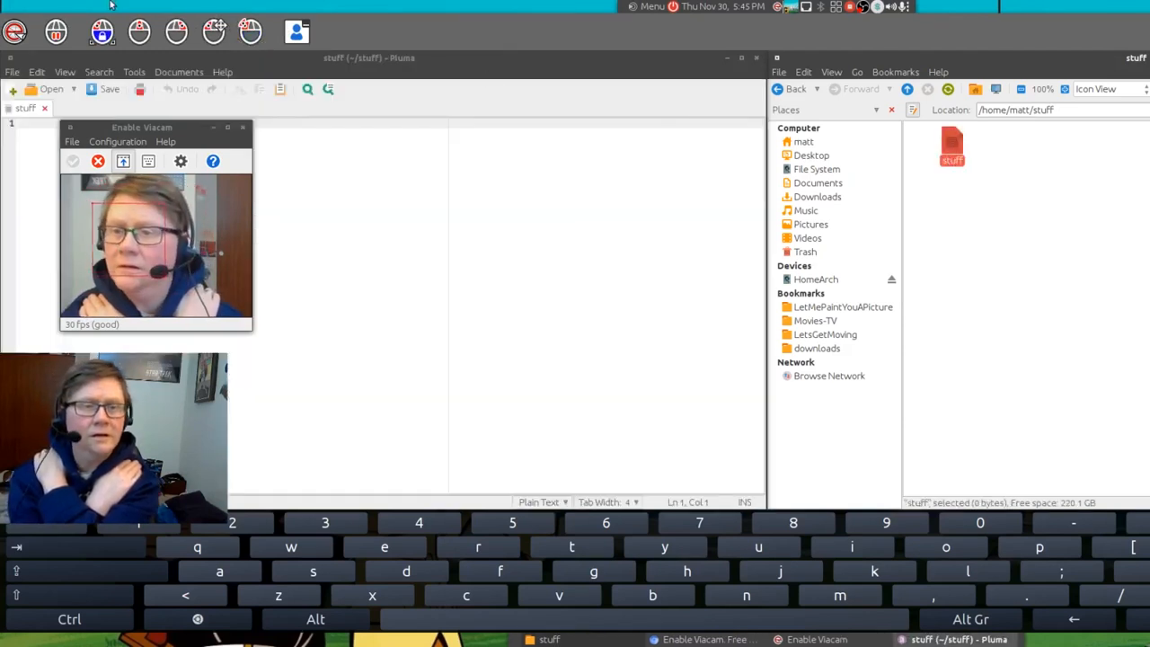
left_click(311, 204)
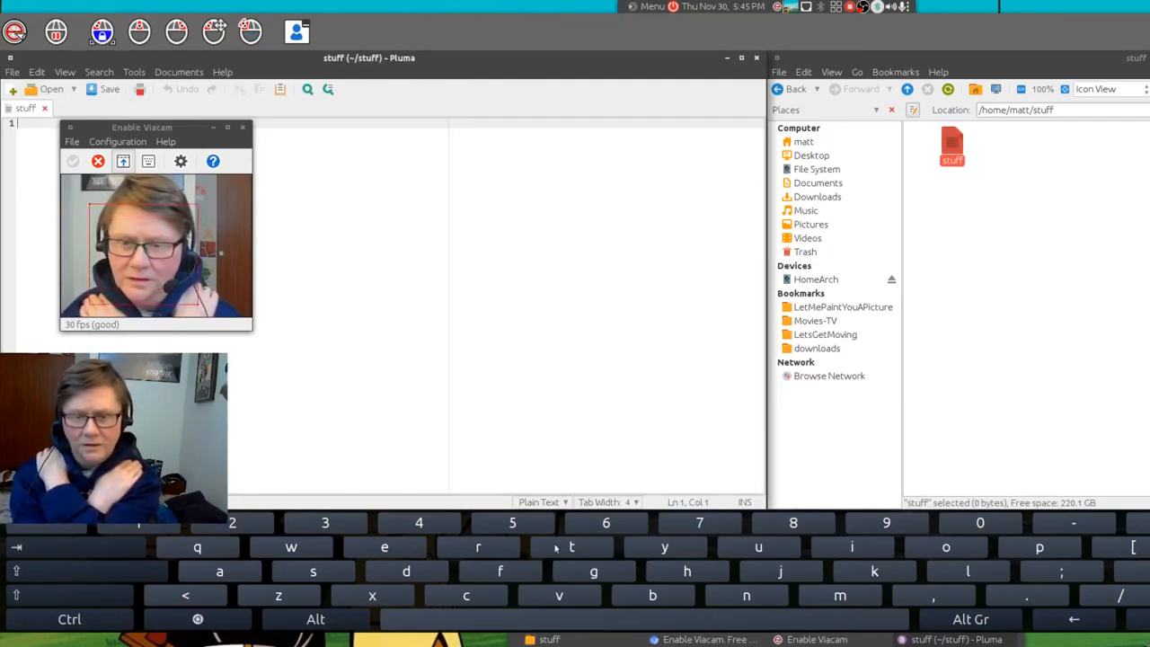
- Enter the text "dificu" in the stuff file with the on-screen keyboard and pause dwell clicking
left_click(429, 574)
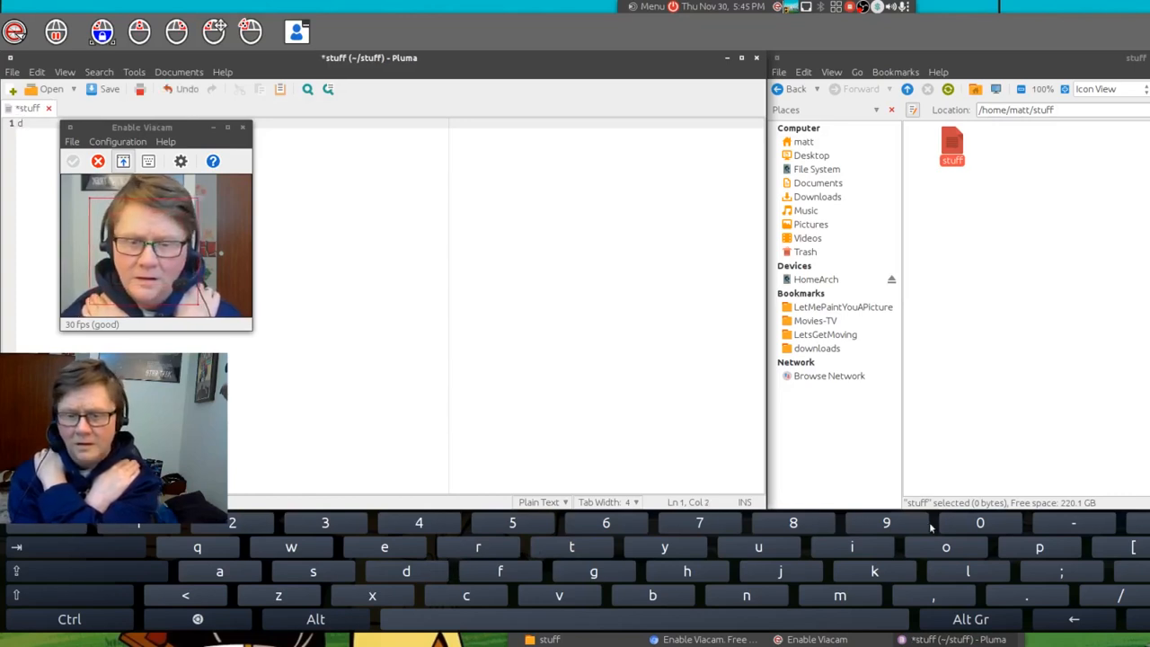
left_click(875, 547)
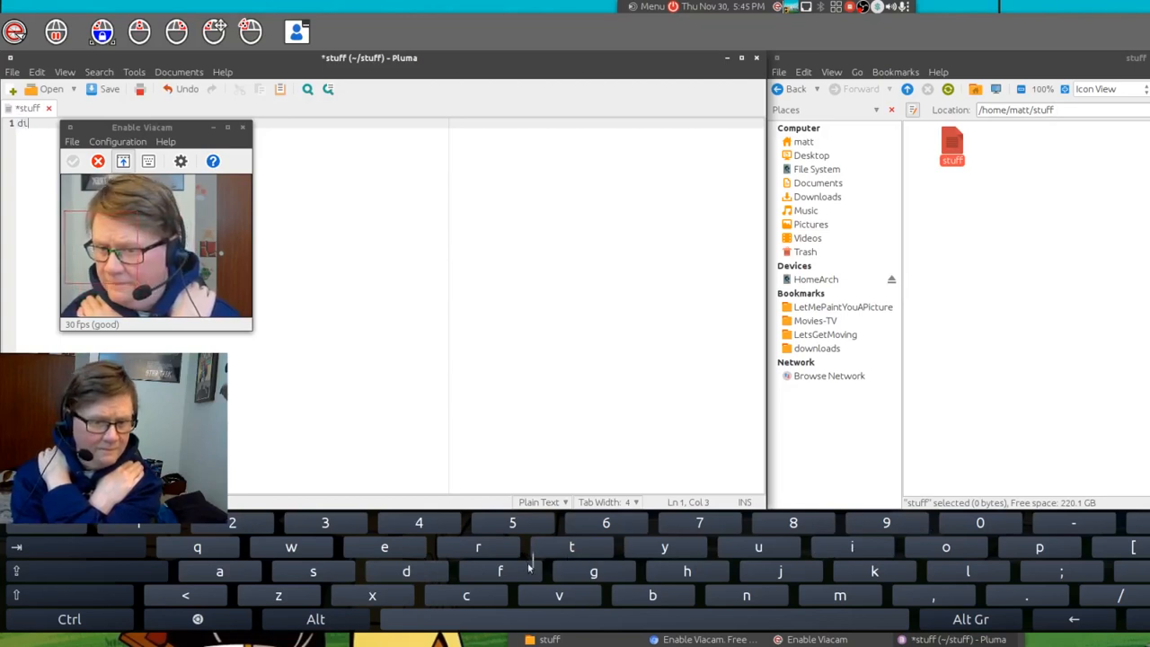
left_click(530, 570)
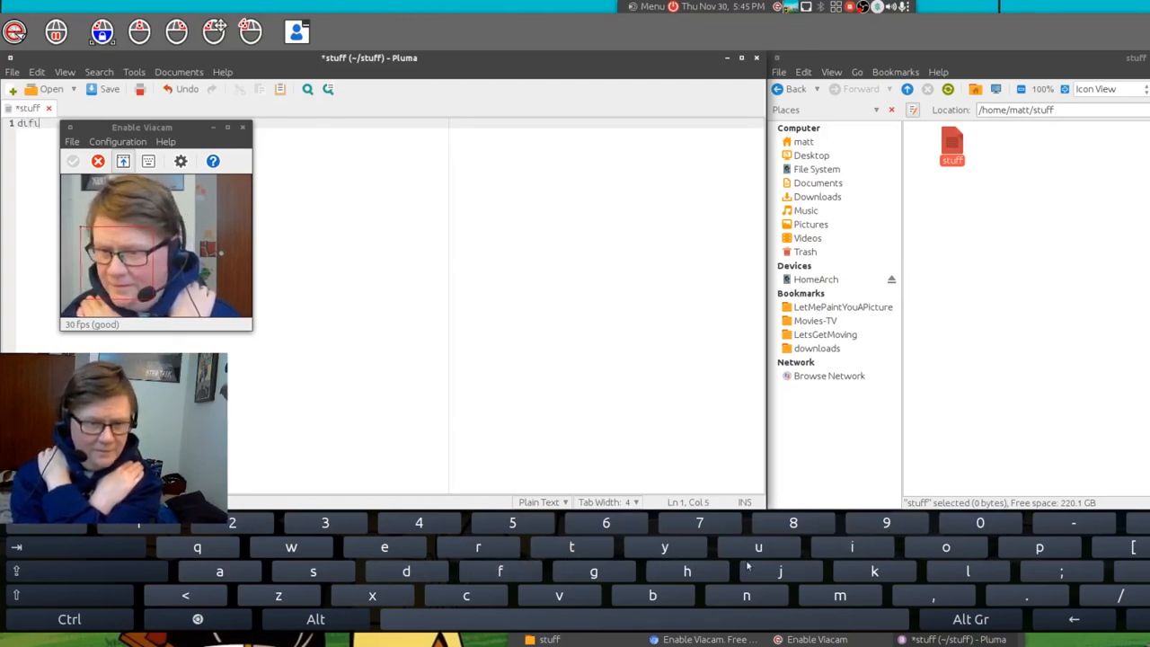
left_click(485, 602)
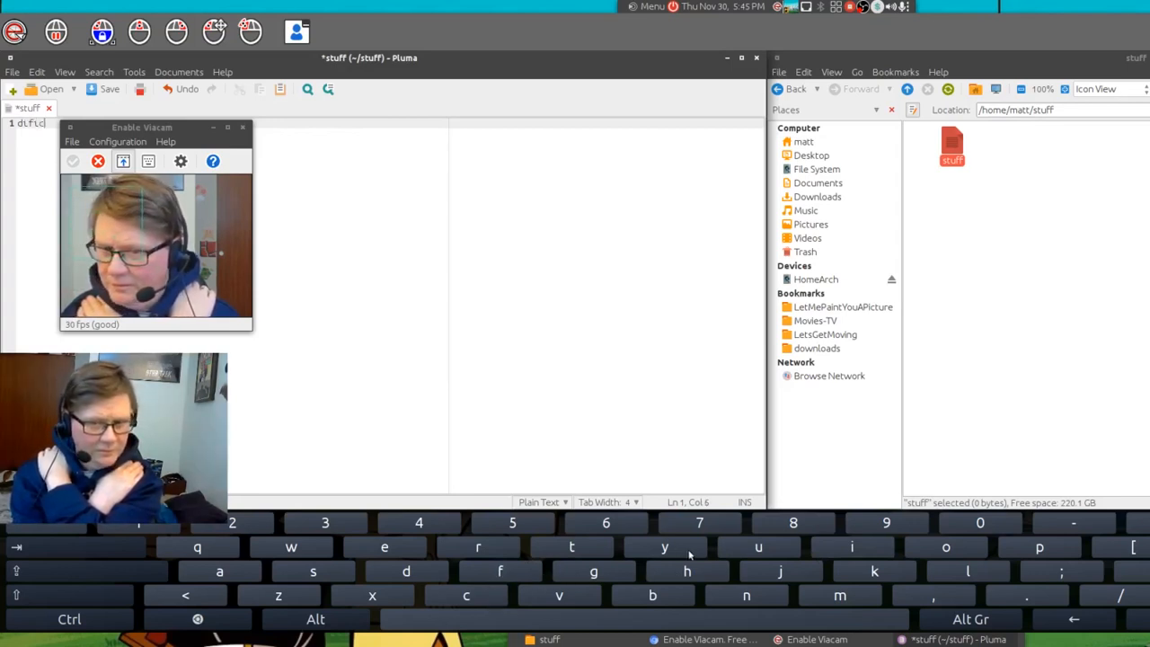
left_click(737, 542)
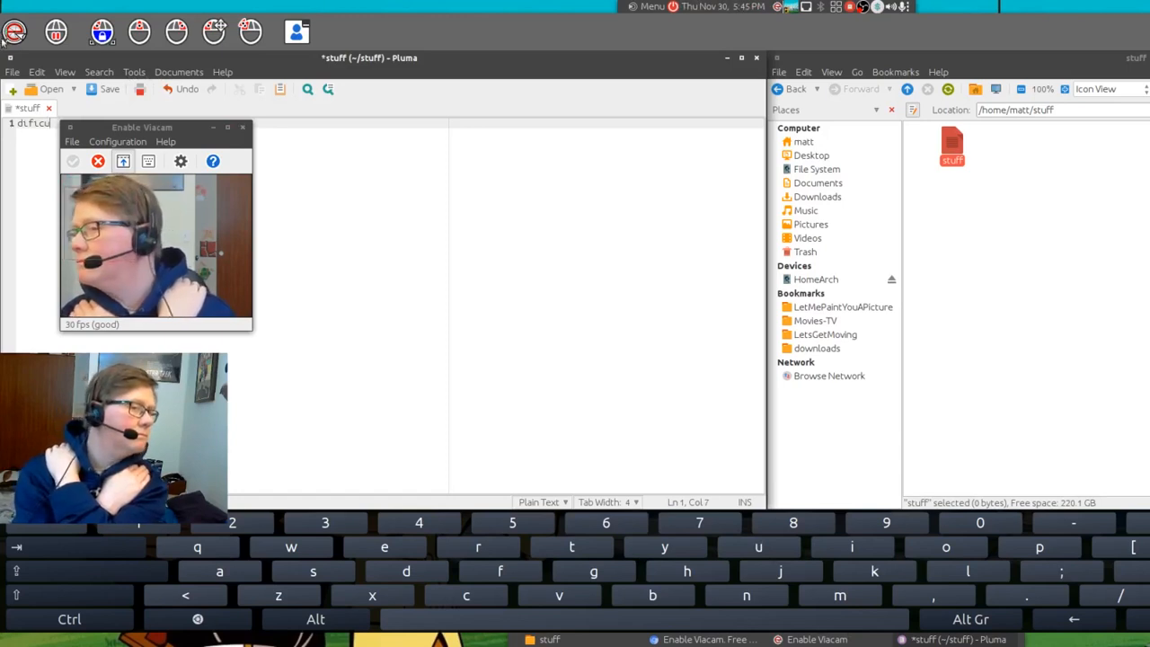
left_click(57, 34)
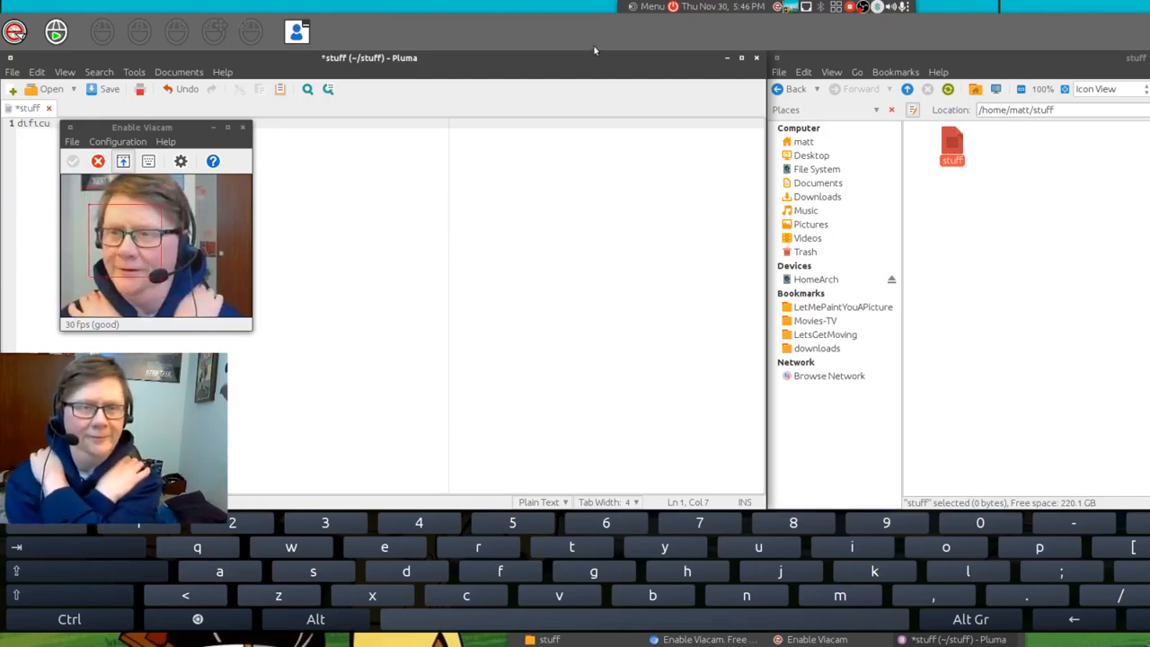
- Resume dwell clicking to save the stuff file and close the text editor, and pause dwell clicking again
left_click(55, 32)
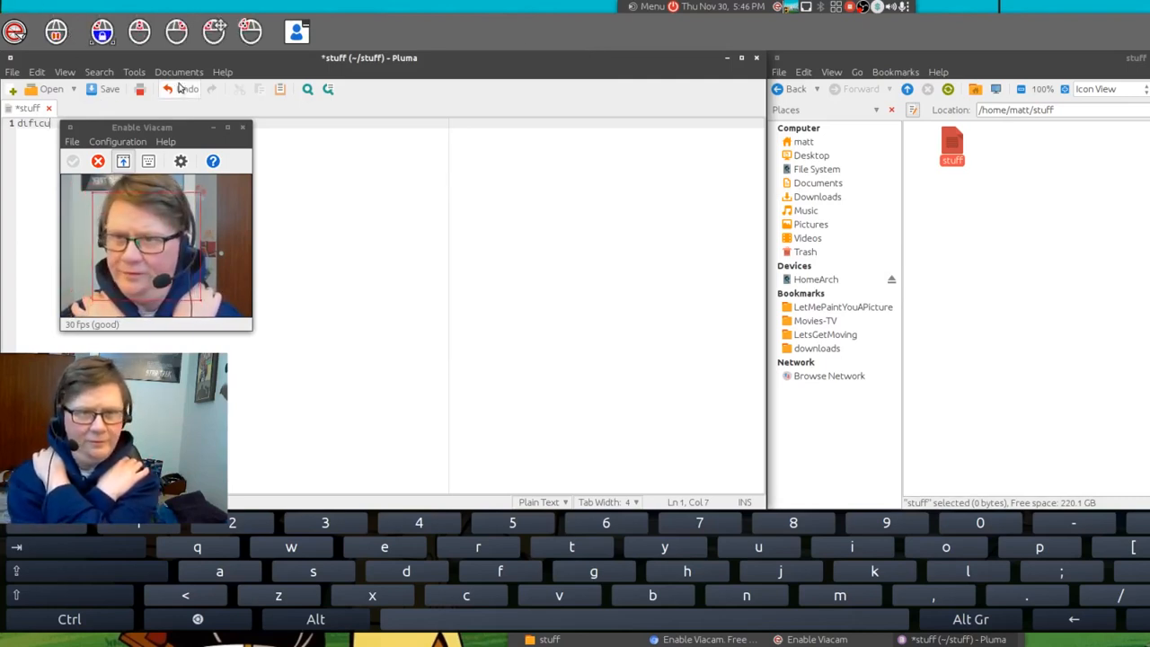
left_click(88, 91)
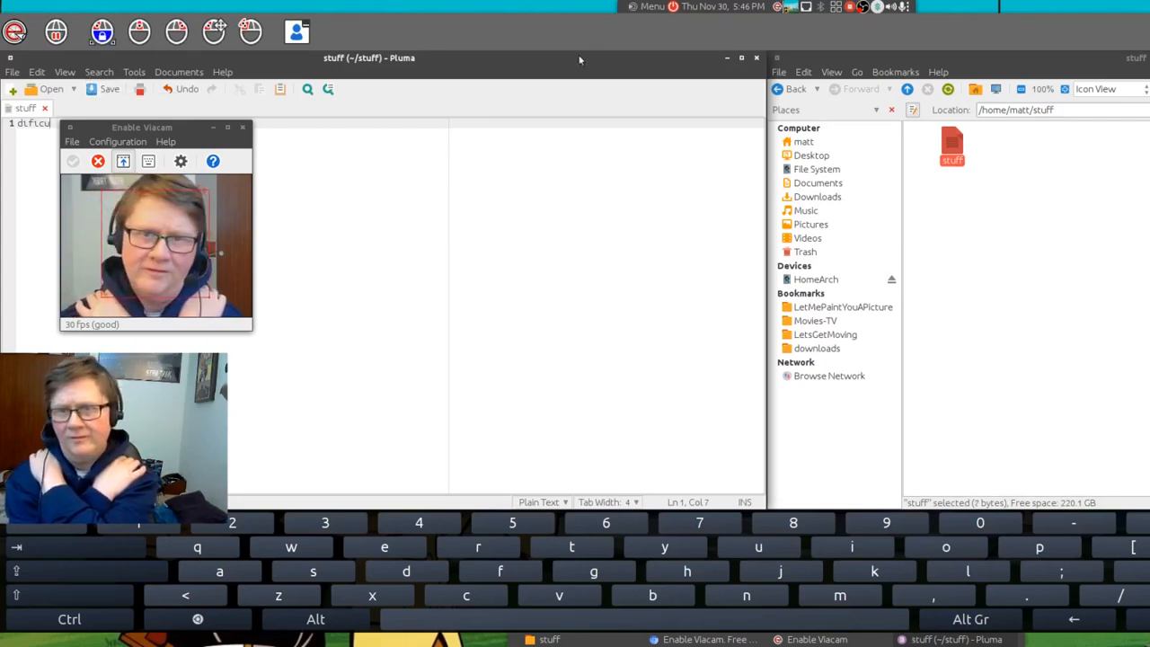
left_click(756, 58)
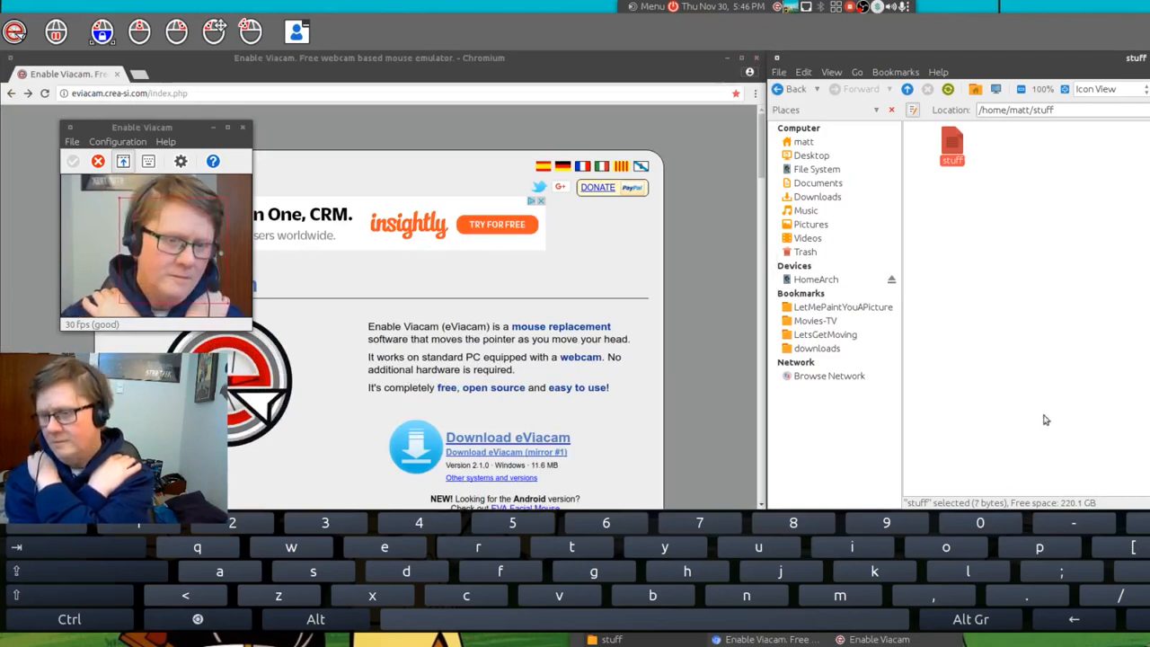
left_click(1026, 288)
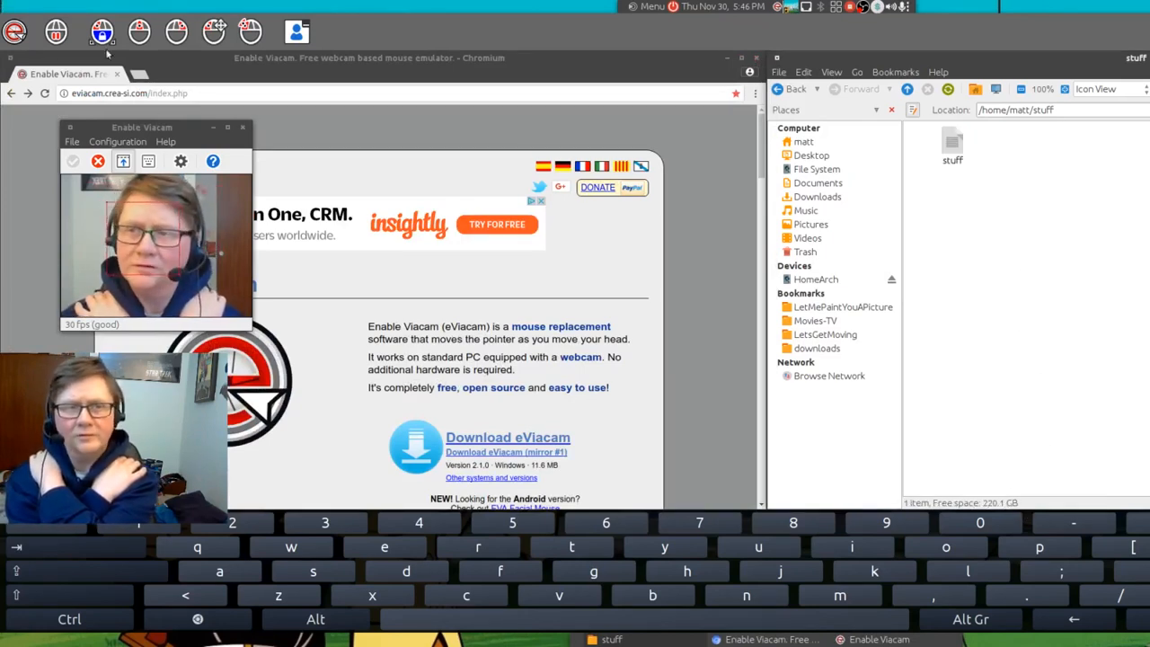
left_click(60, 34)
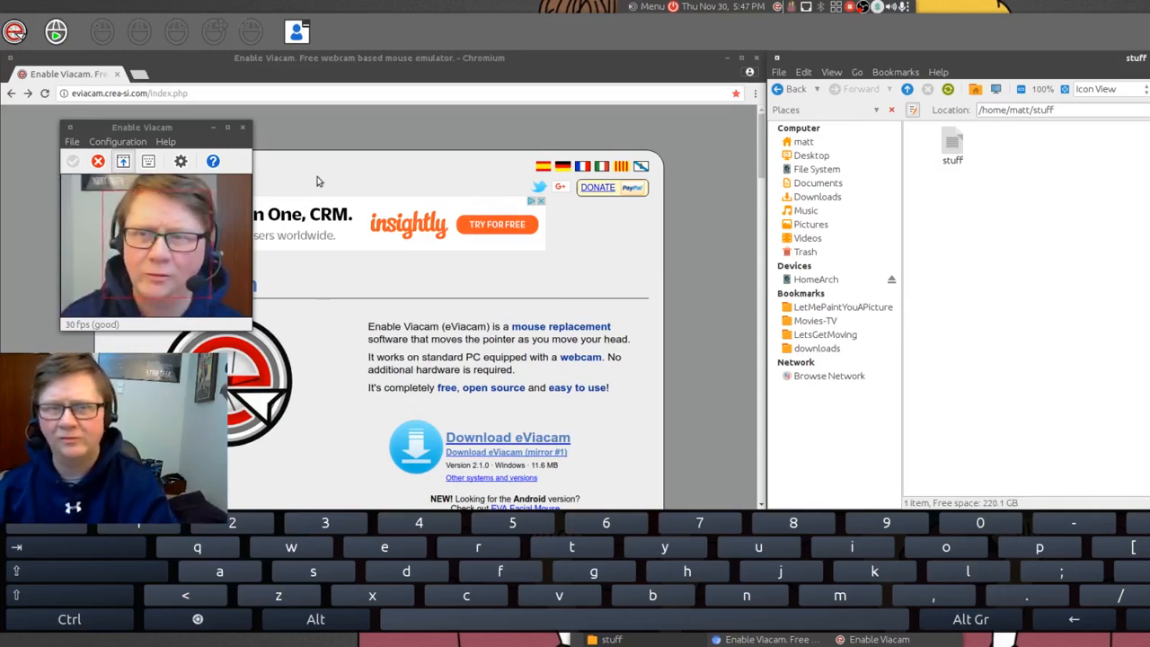
- Resume dwell clicking to scroll the Enable Viacam web page down to Features and Screenshots, and hide the Enable Viacam main window
left_click(61, 32)
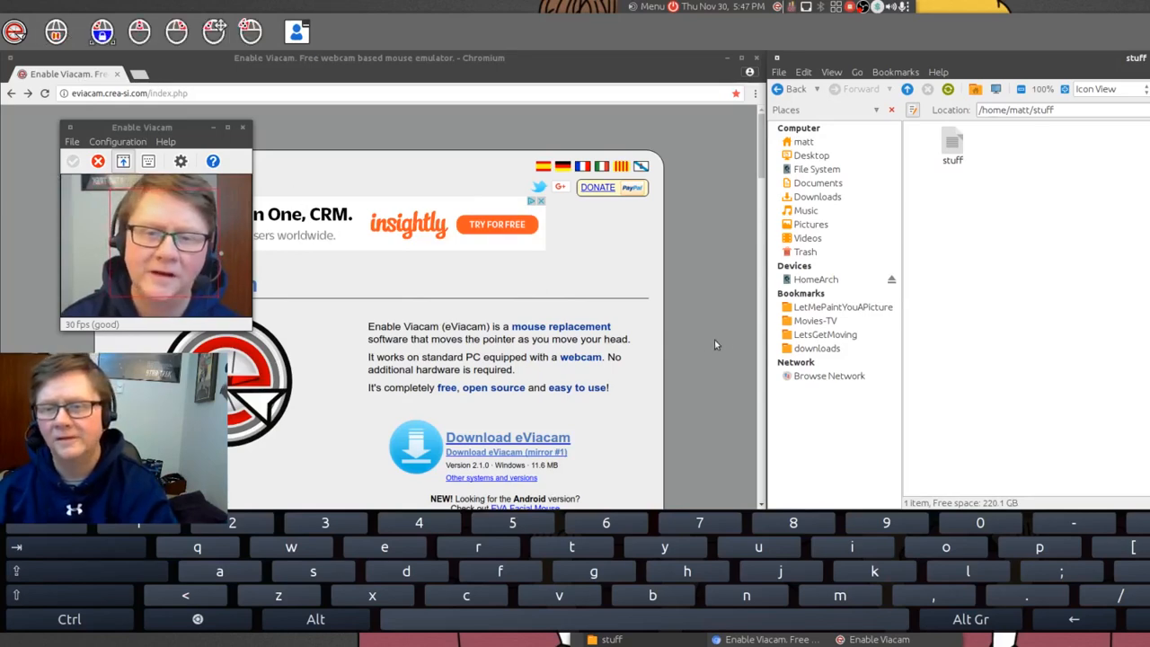
left_click(760, 343)
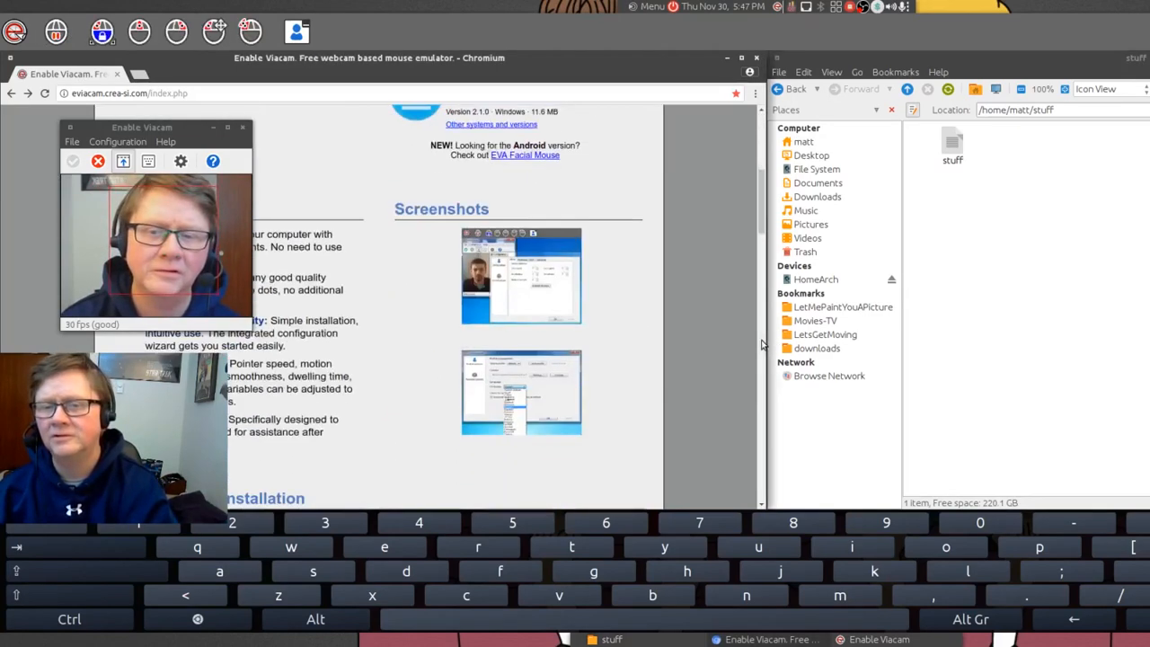
left_click(759, 154)
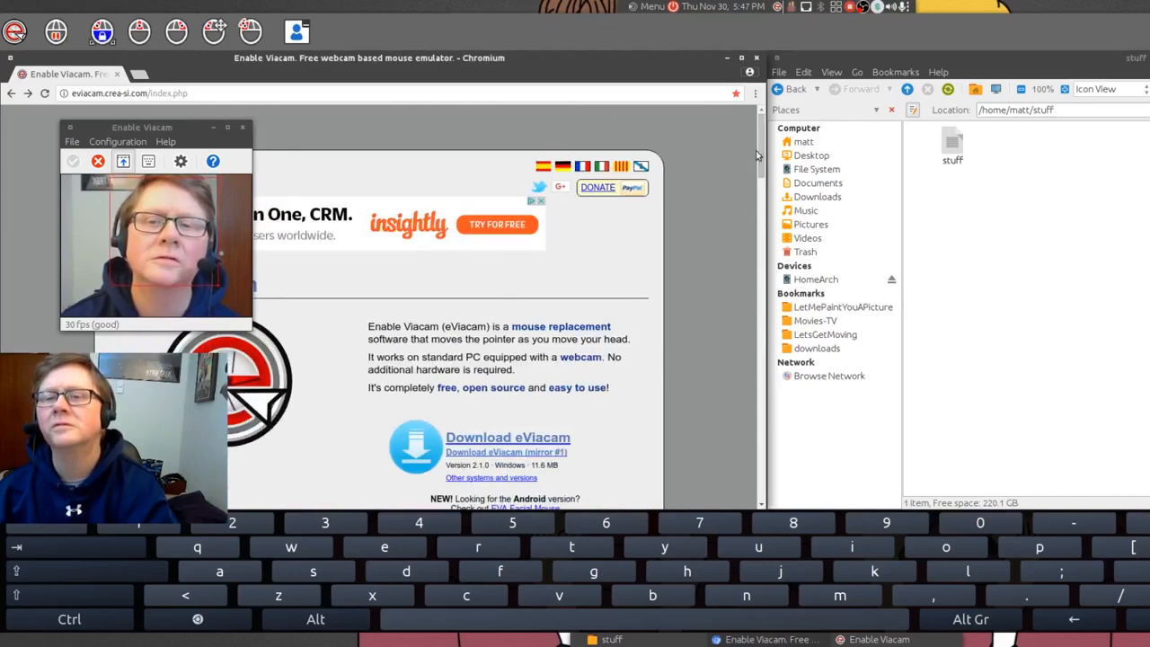
left_click(760, 205)
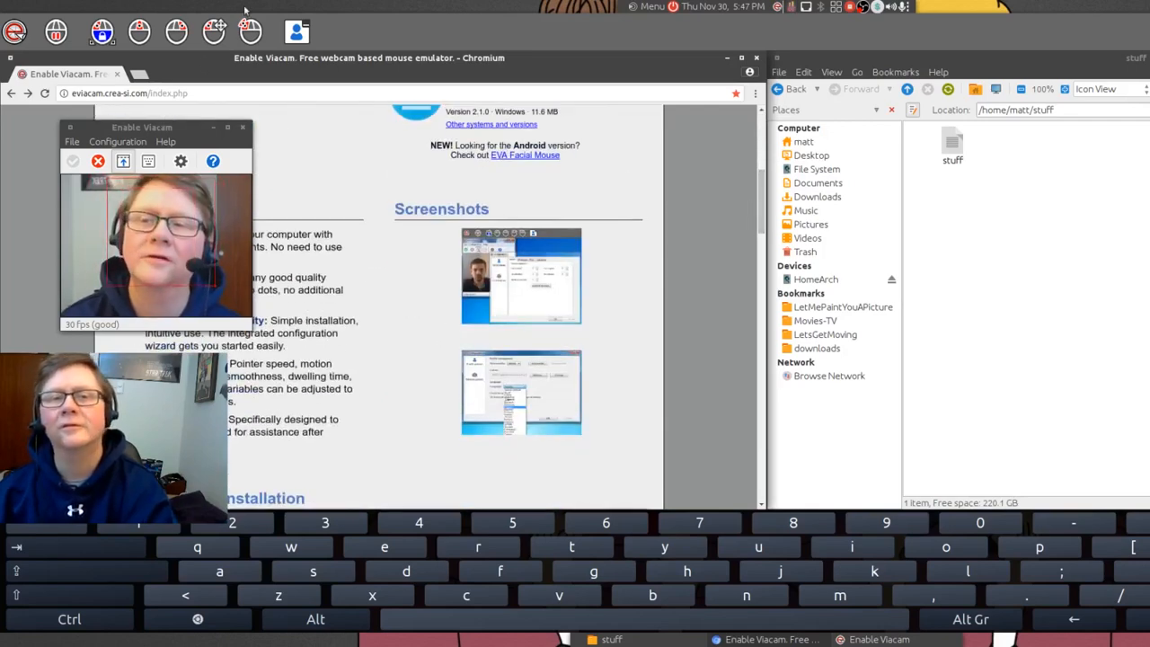
left_click(297, 31)
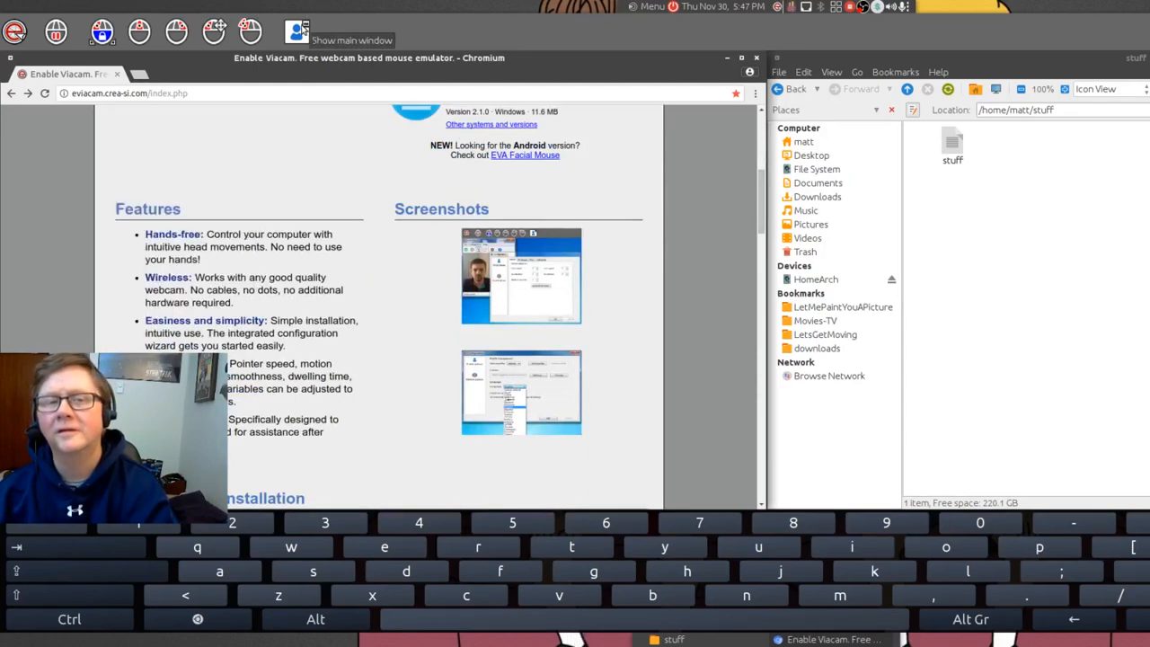
left_click(59, 30)
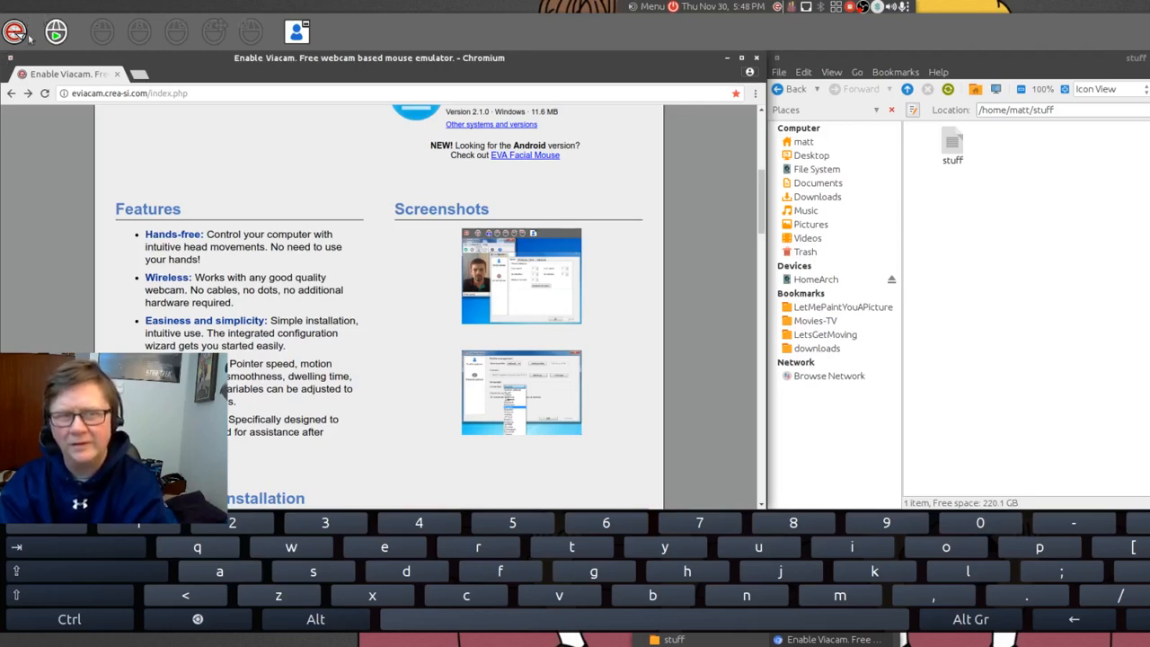
- Return the Enable Viacam web page to its beginning by dwell clicking, and leave dwell clicking paused
left_click(61, 33)
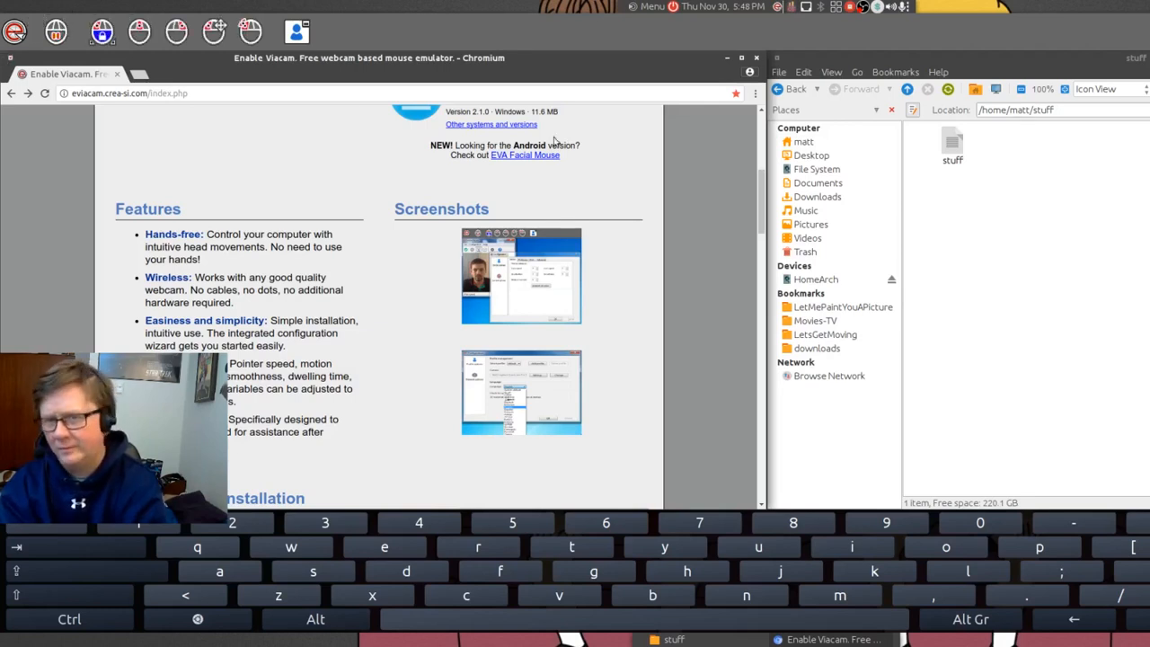
left_click(762, 155)
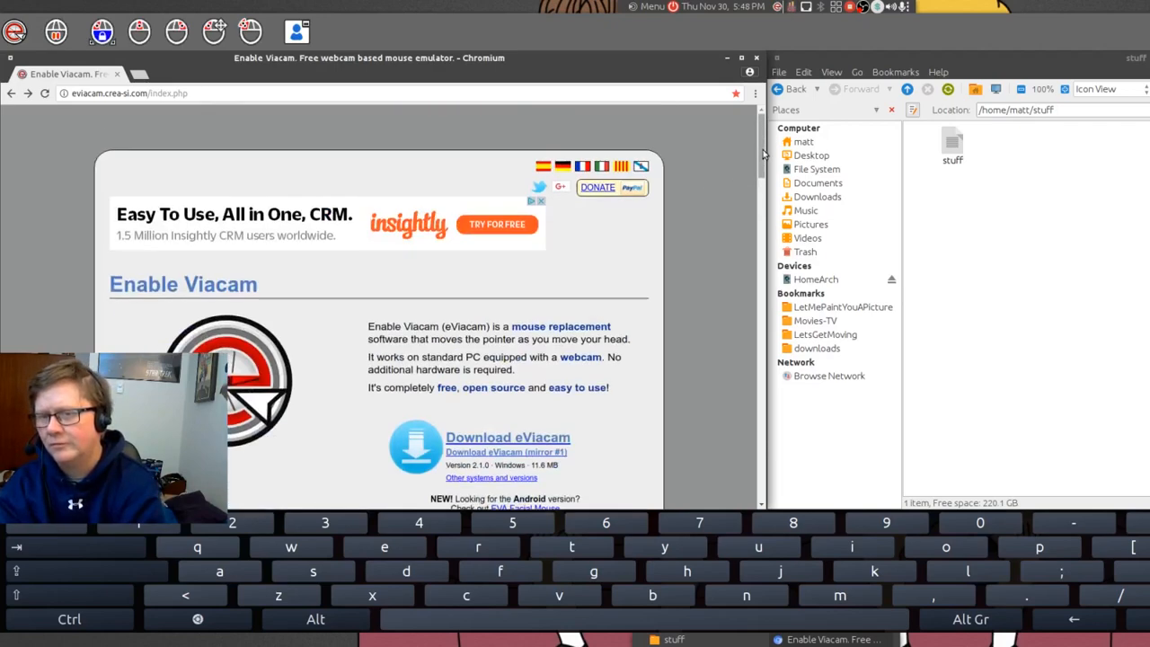
left_click(56, 36)
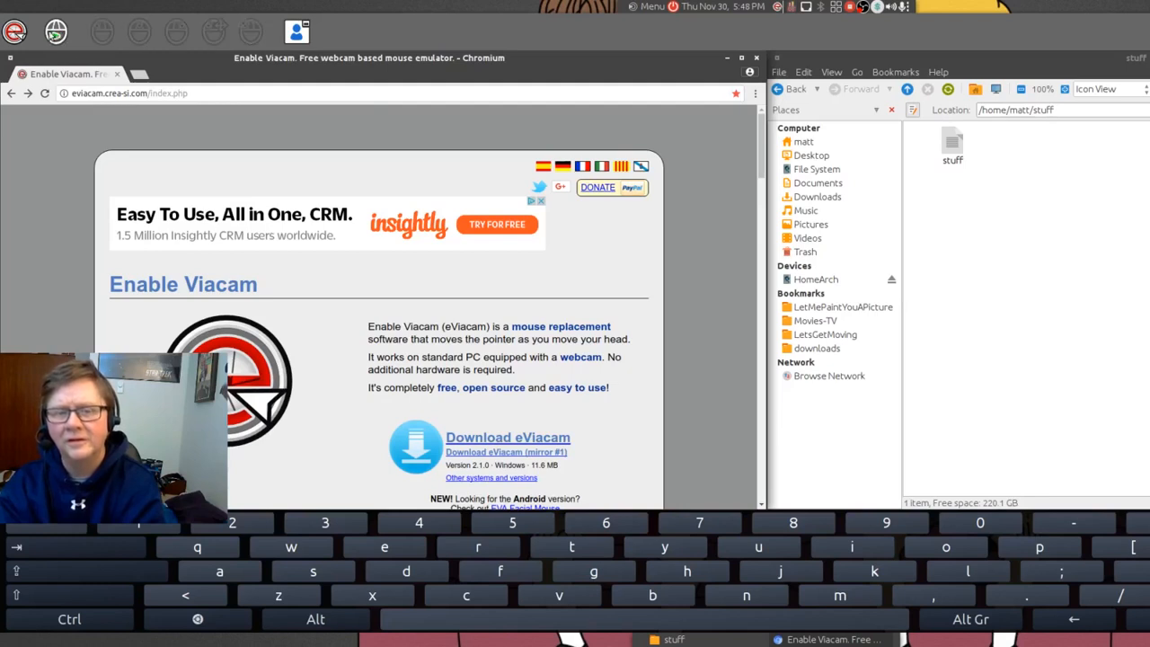